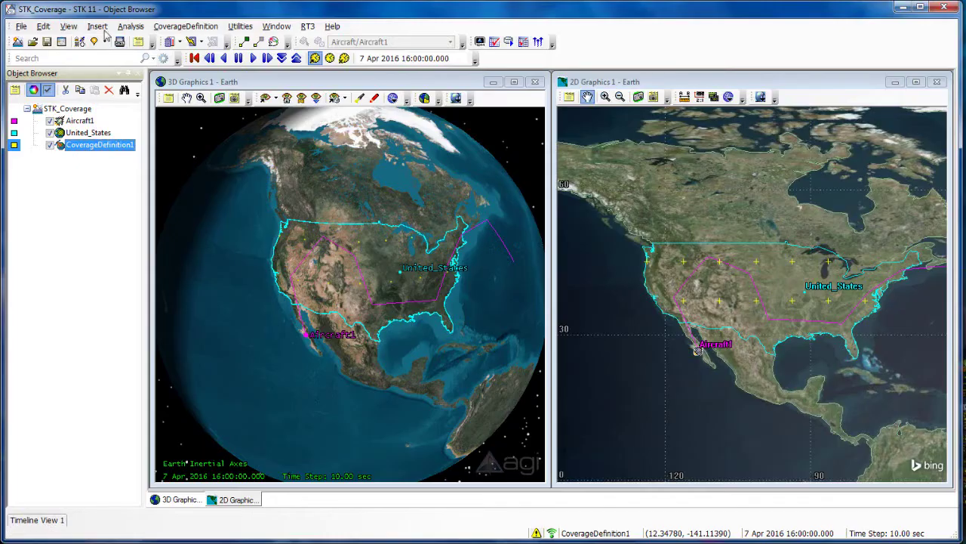
Step: Insert a default figure of merit, FigureOfMerit1, under CoverageDefinition1
click(118, 43)
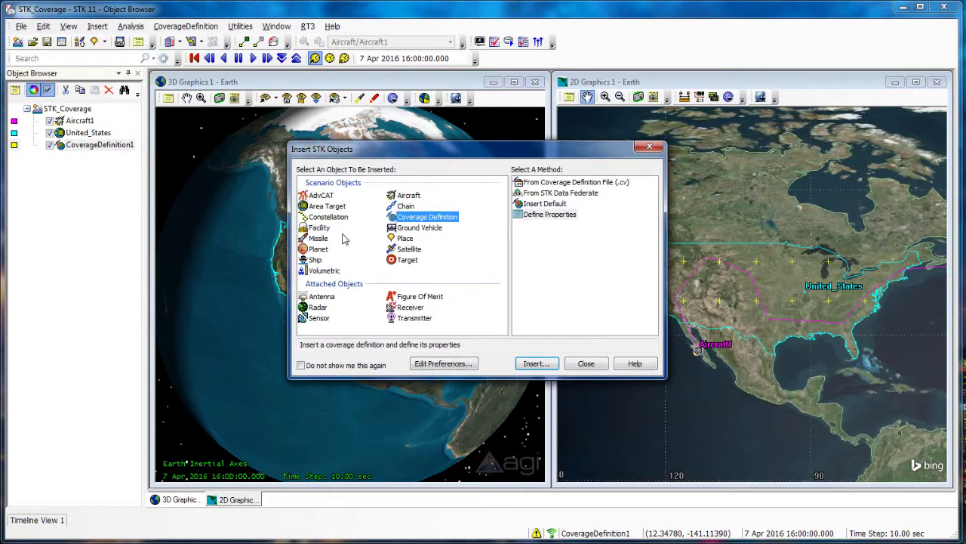
click(423, 298)
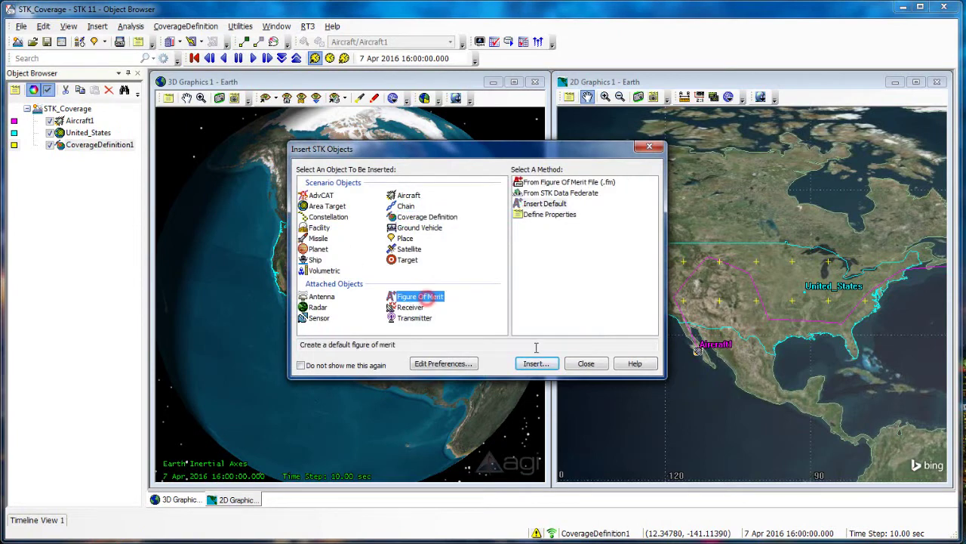
click(536, 364)
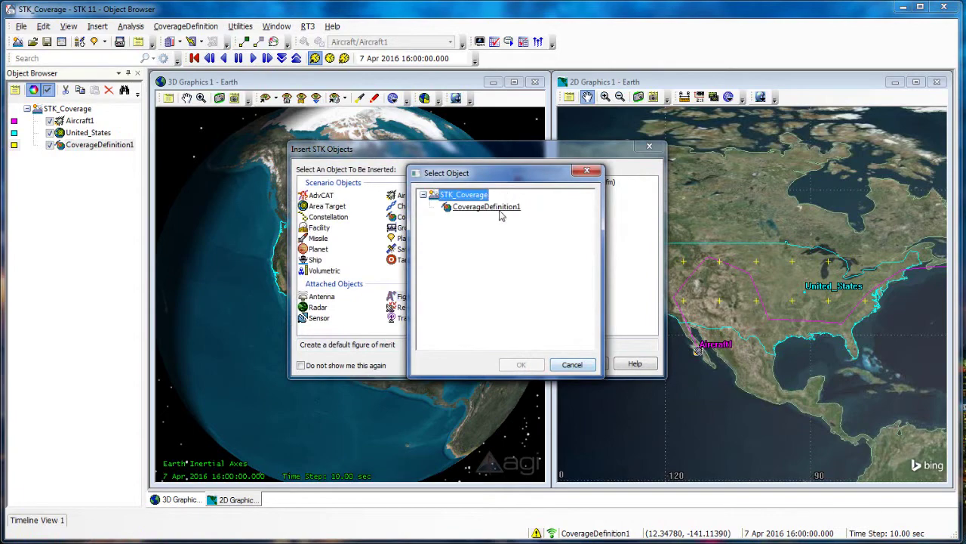
click(475, 206)
click(520, 365)
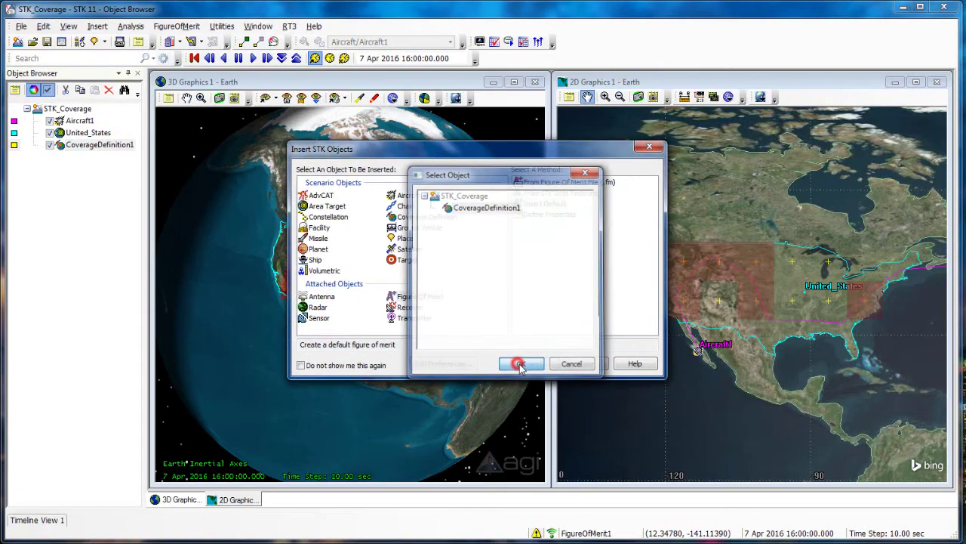
click(587, 364)
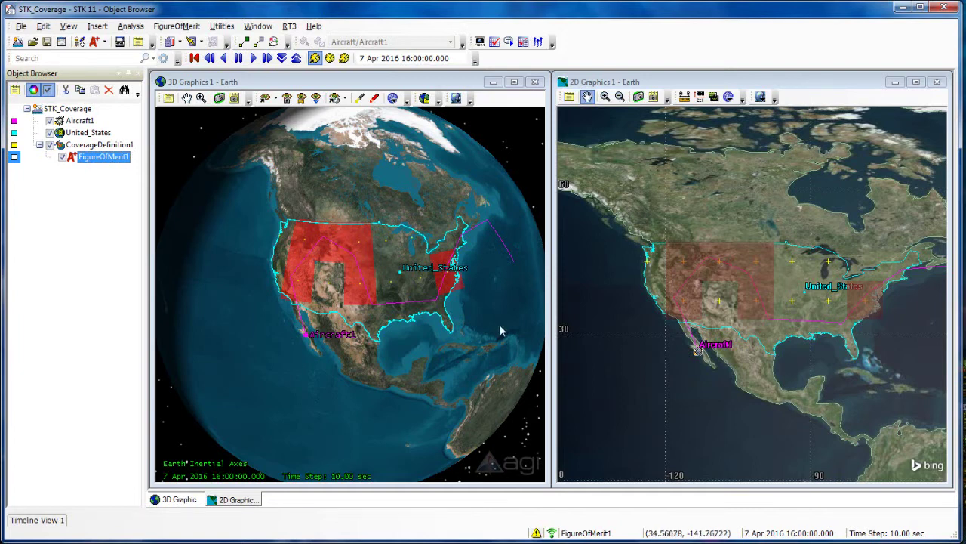
right_click(83, 146)
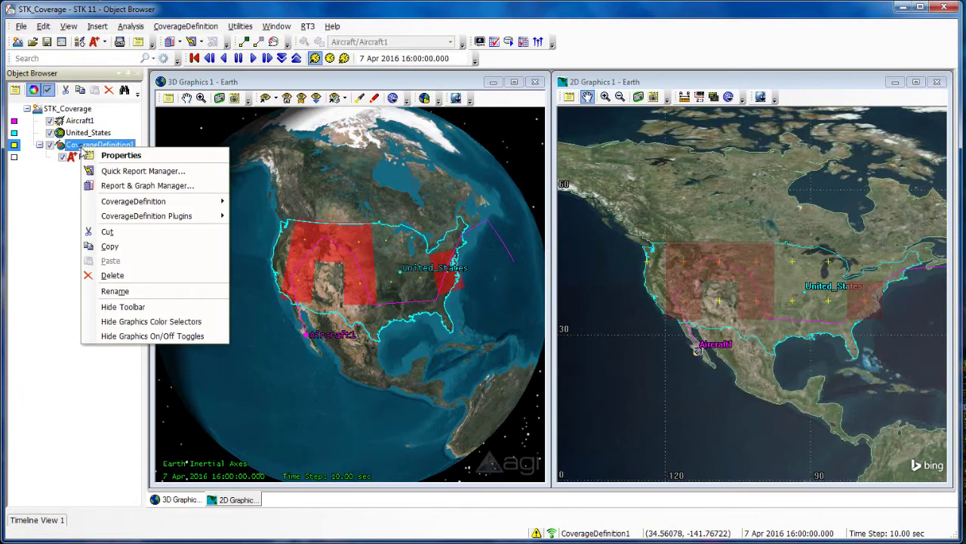
Step: Change CoverageDefinition1's grid point granularity to 2 deg and apply it
click(119, 155)
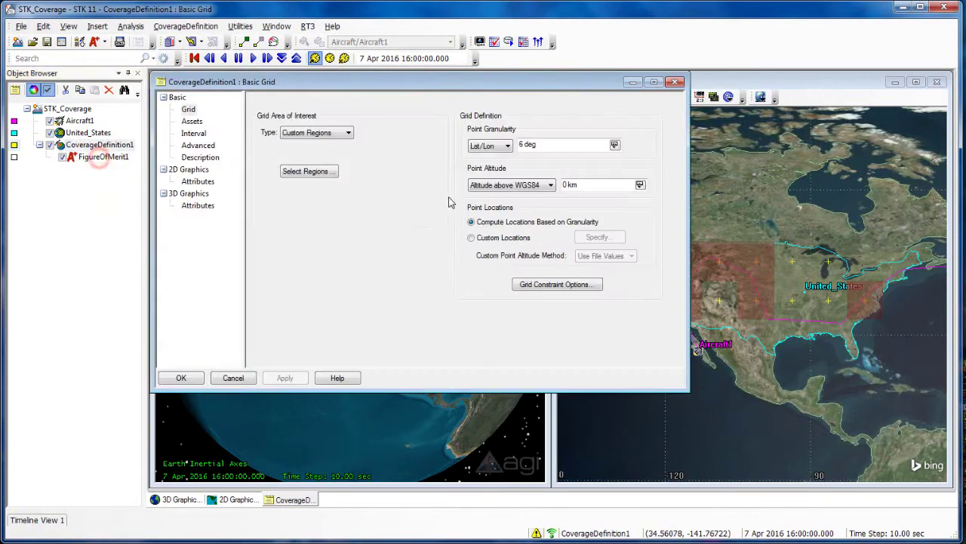
double_click(524, 148)
text(1)
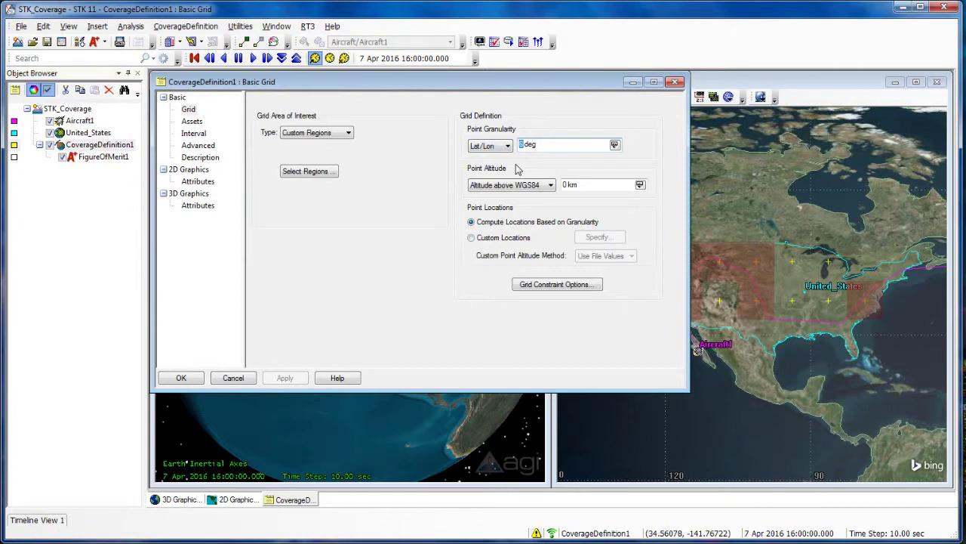
text(2)
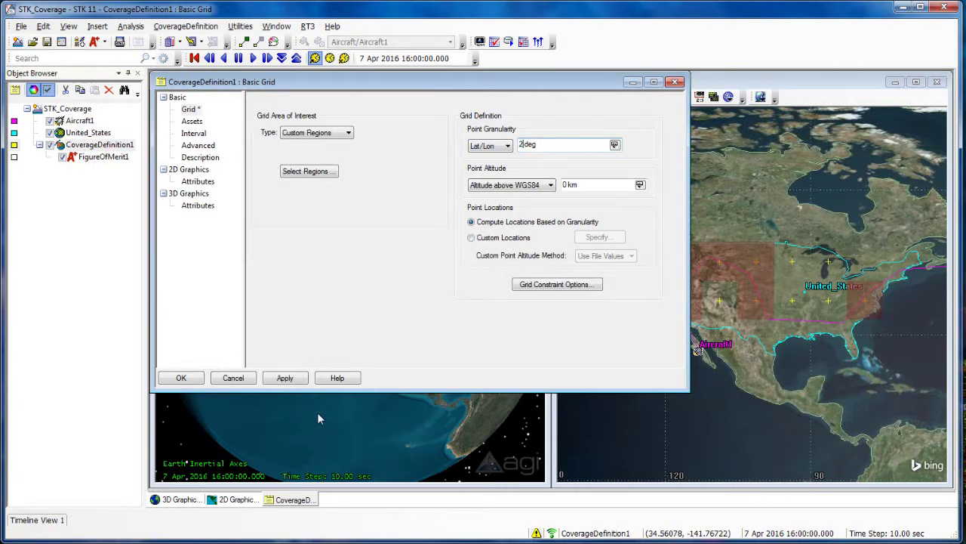
click(284, 378)
click(198, 378)
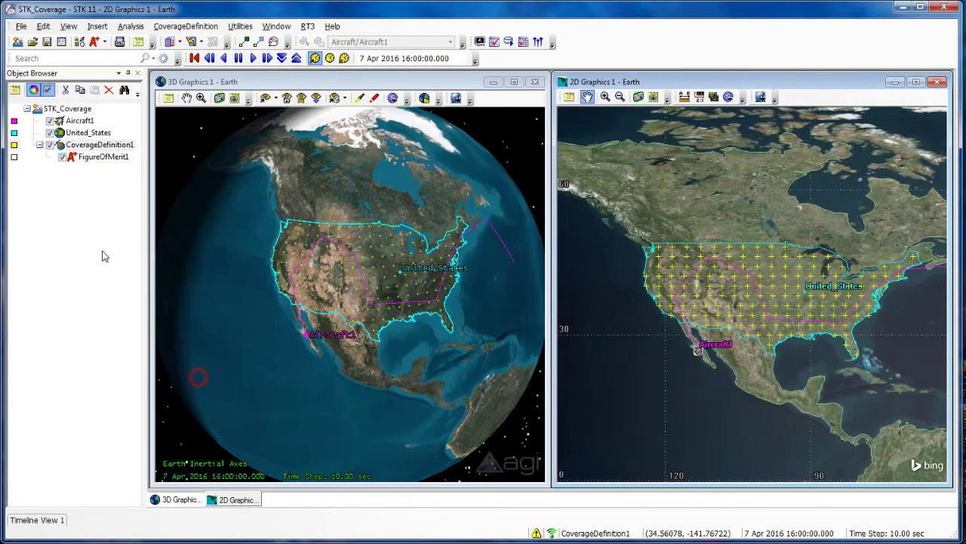
Step: Compute accesses for CoverageDefinition1's 2 deg grid, then select FigureOfMerit1
right_click(89, 145)
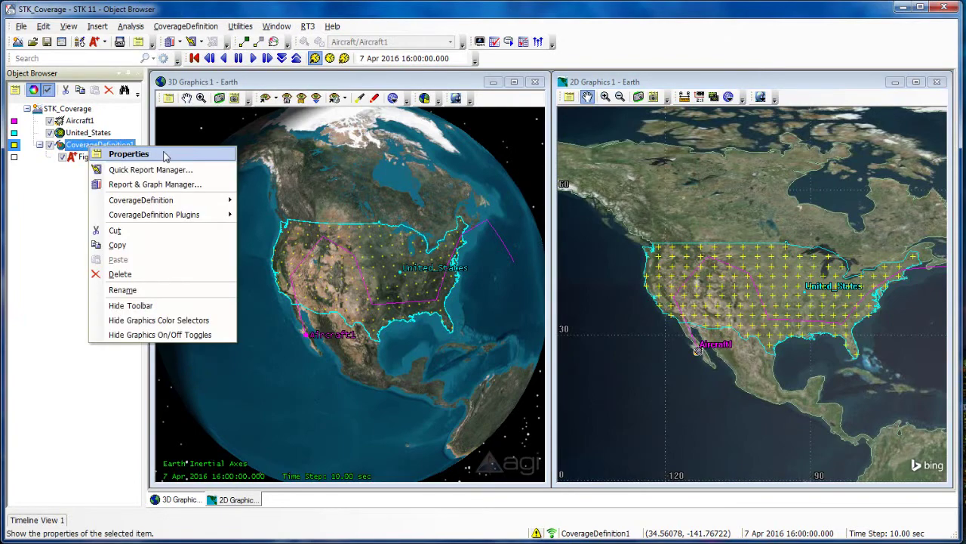
mouse_move(161, 200)
click(278, 215)
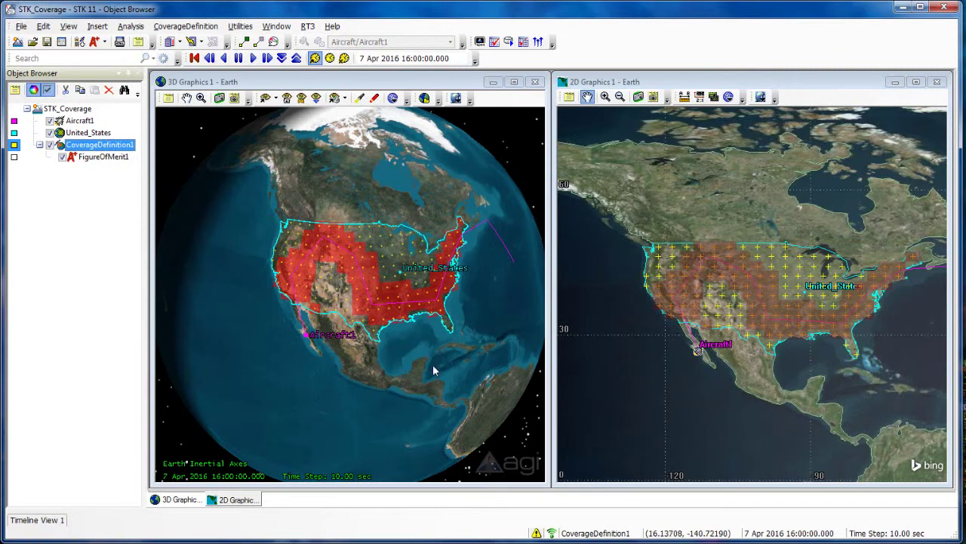
click(328, 253)
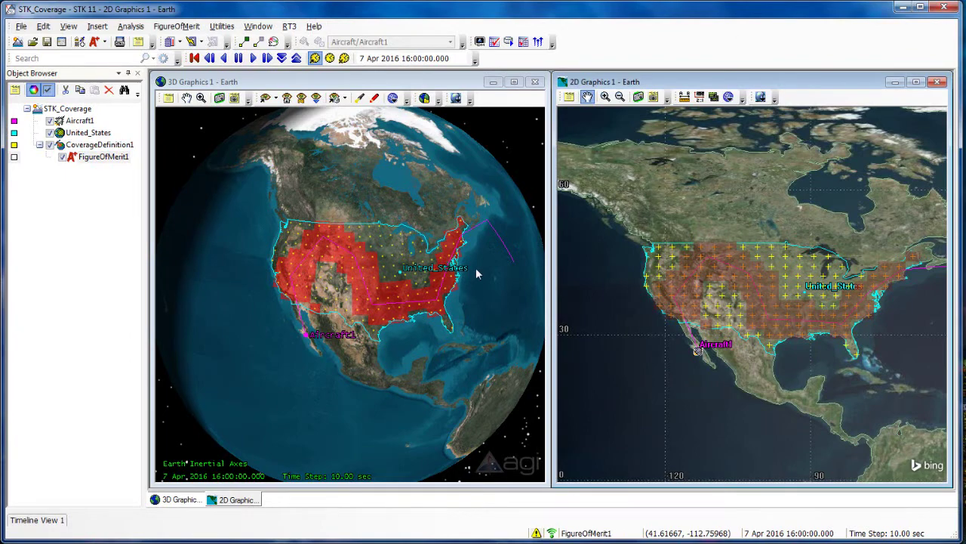
click(105, 157)
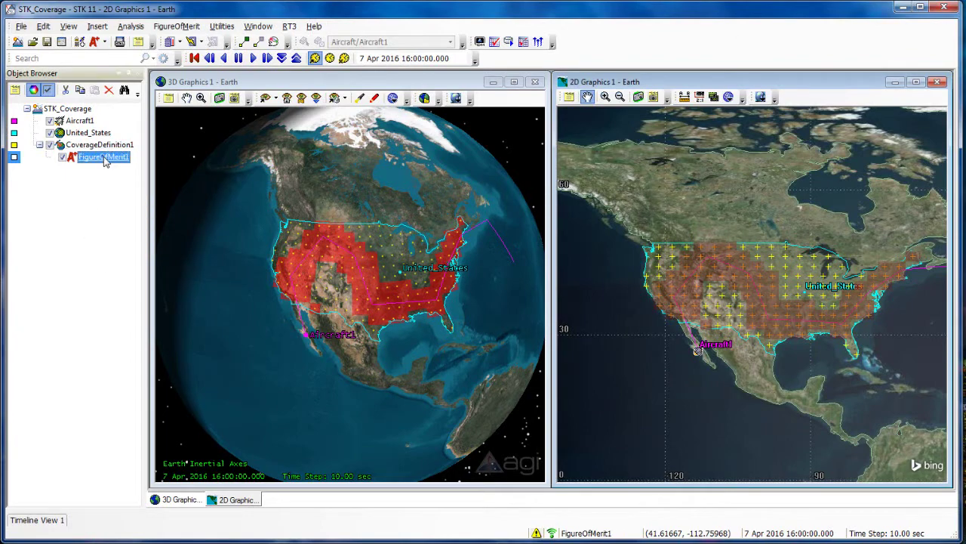
Step: Enable satisfaction on FigureOfMerit1 (Greater Than, threshold 0)
right_click(103, 157)
click(119, 165)
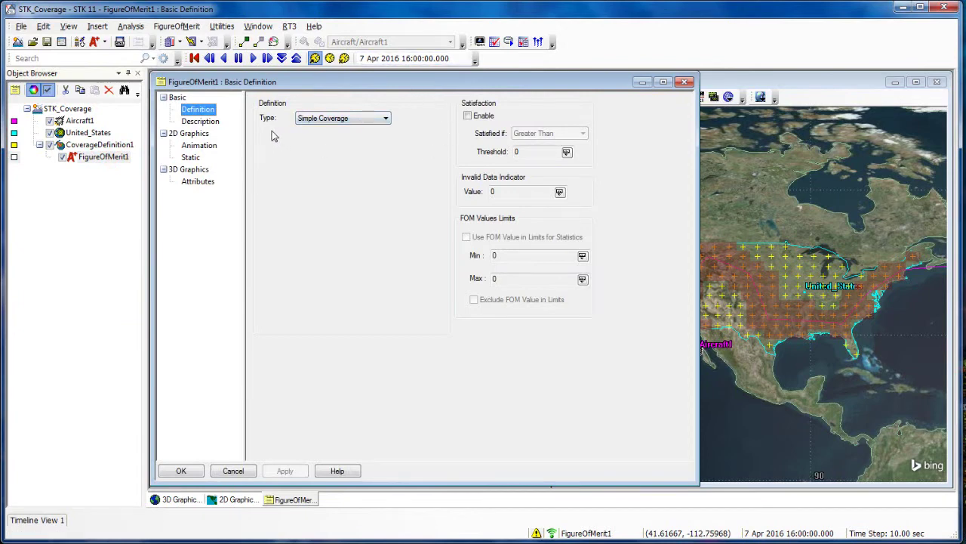
click(468, 116)
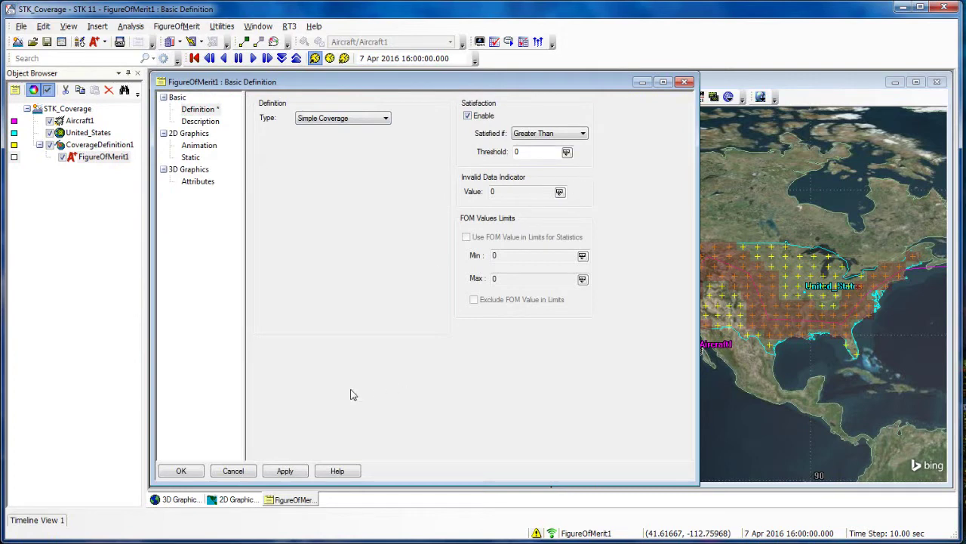
click(286, 471)
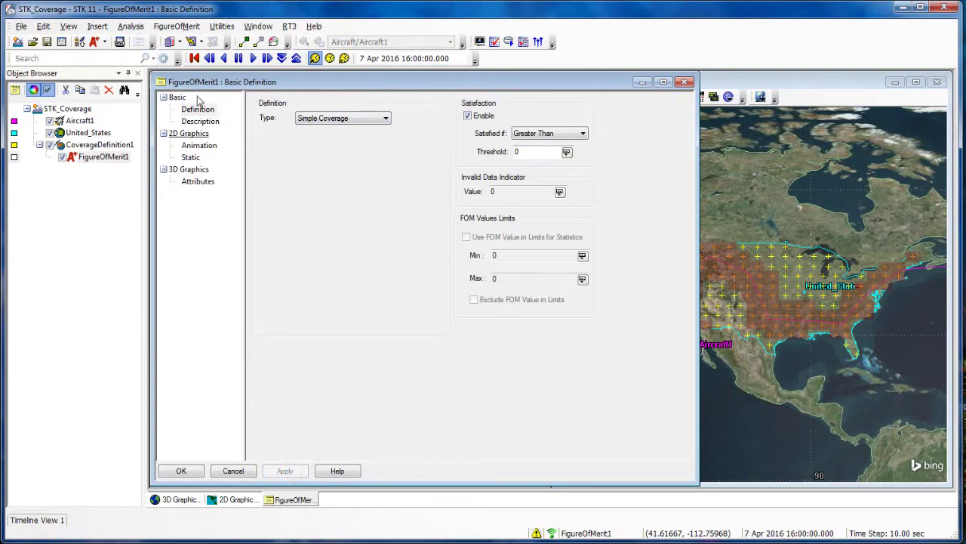
Step: Turn off FigureOfMerit1's 2D animation graphics and close its properties
click(200, 146)
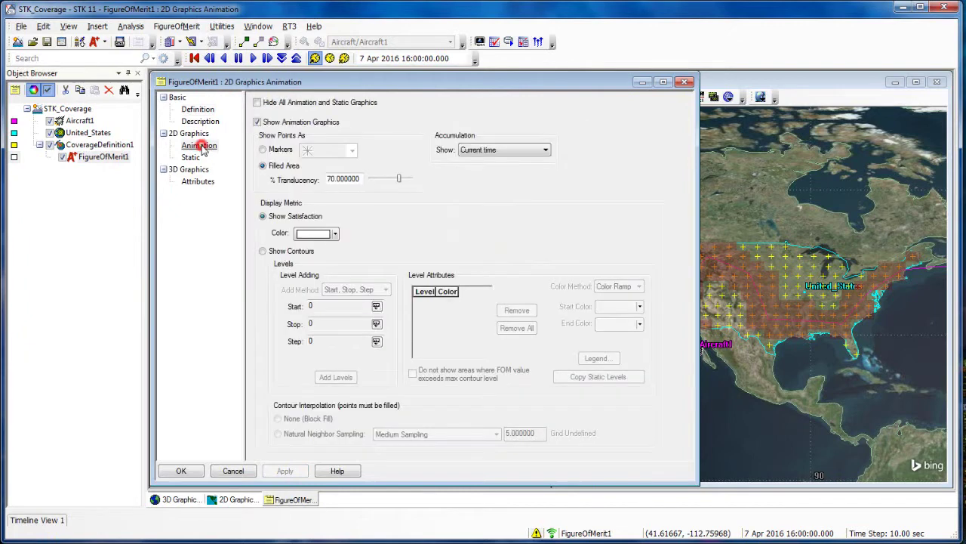
click(258, 123)
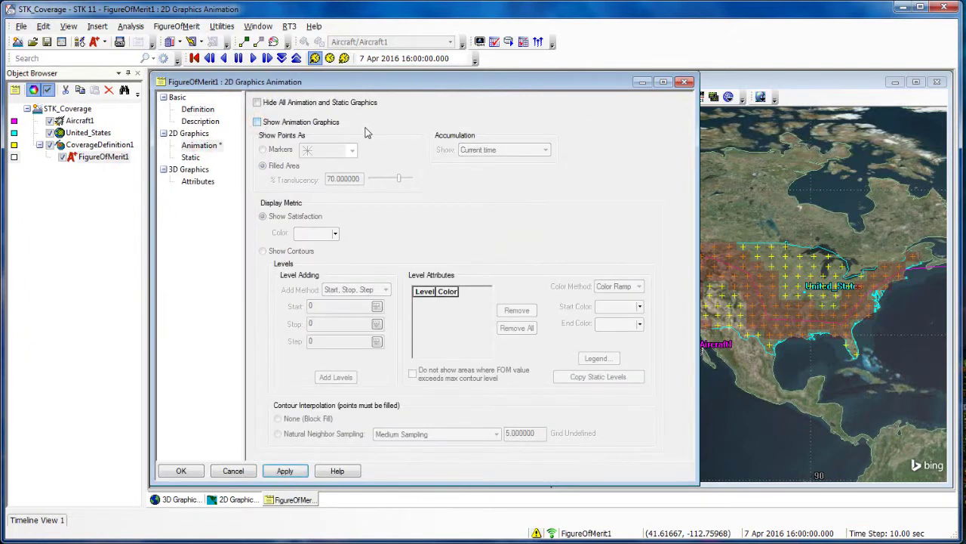
click(285, 470)
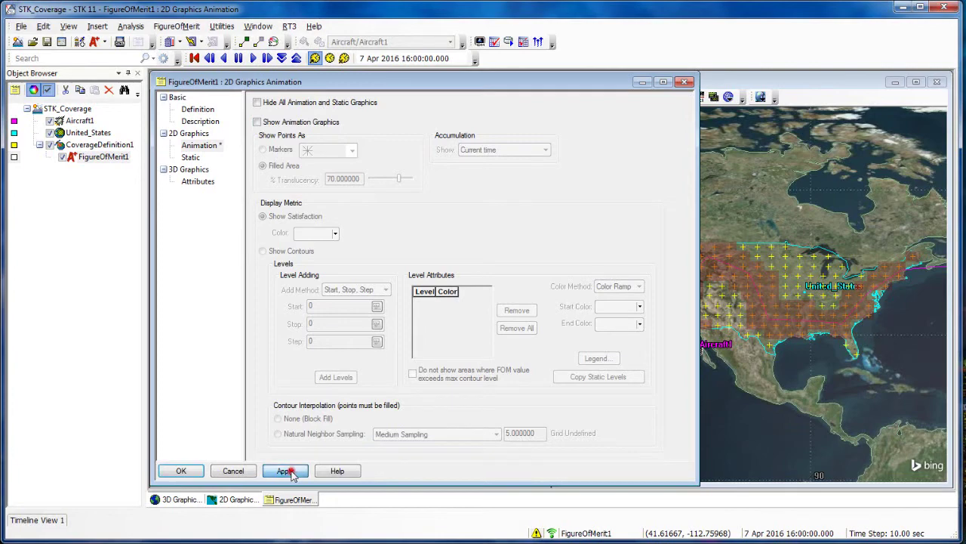
click(192, 471)
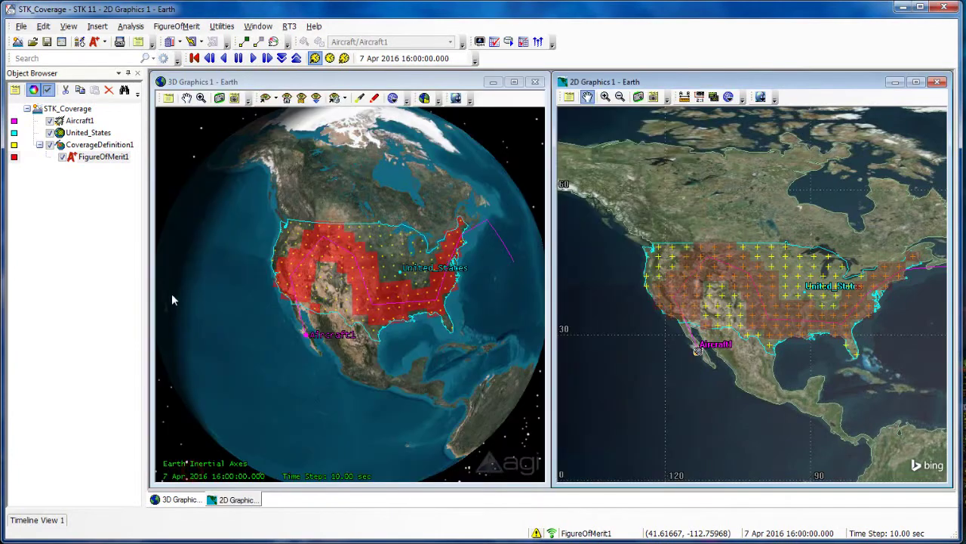
right_click(92, 160)
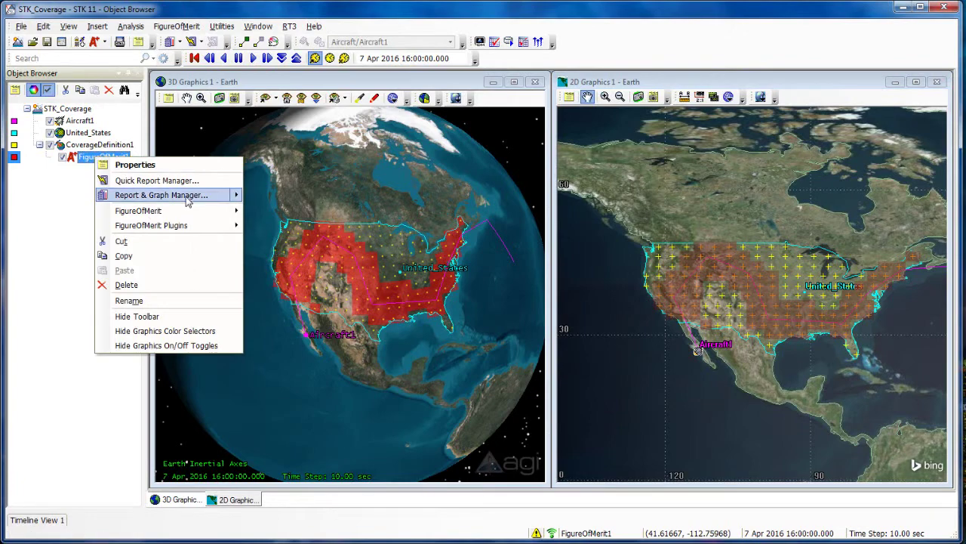
Step: Generate the Percent Satisfied report for FigureOfMerit1 in the Report & Graph Manager
click(187, 196)
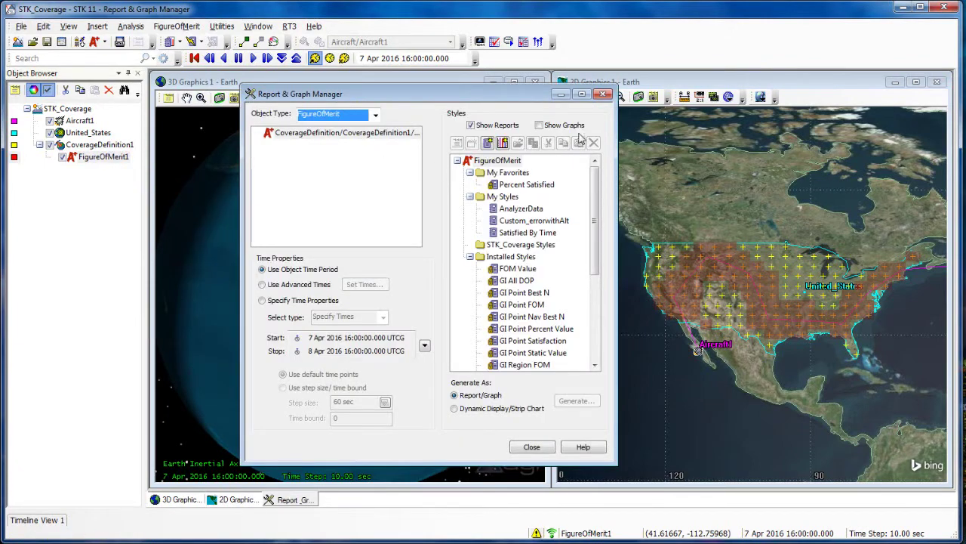
drag(595, 204, 610, 295)
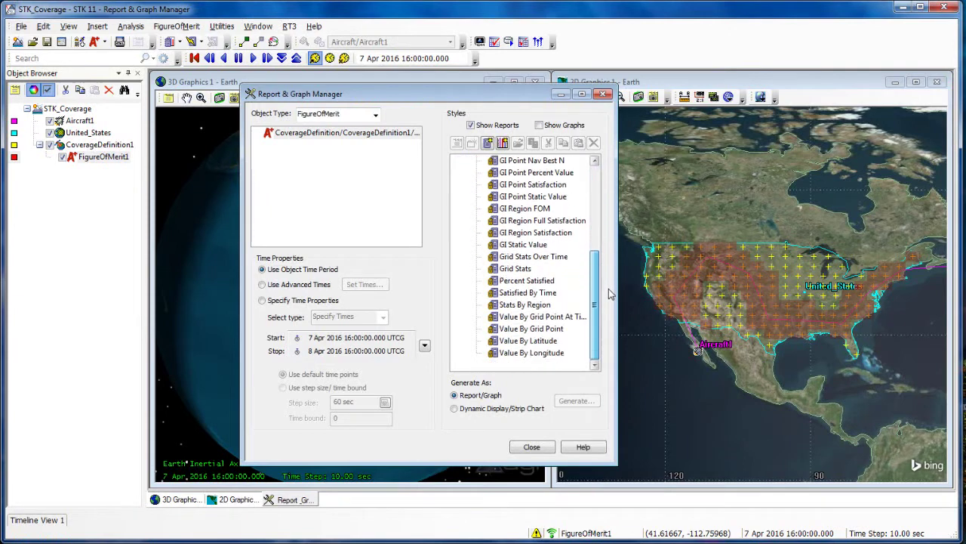
click(527, 280)
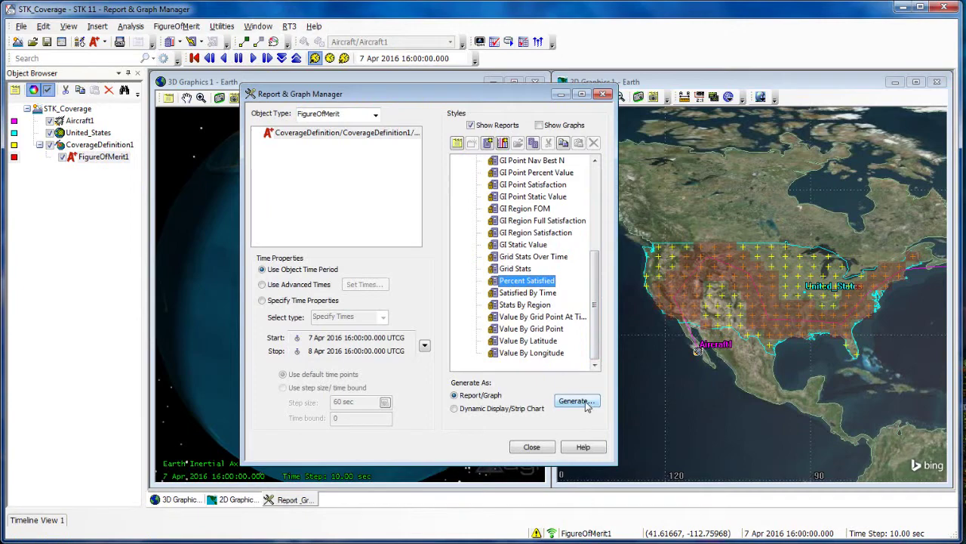
click(574, 401)
Step: Read 58.15% satisfied over 4577669.52 km² from the report, then close the manager
drag(576, 211, 467, 76)
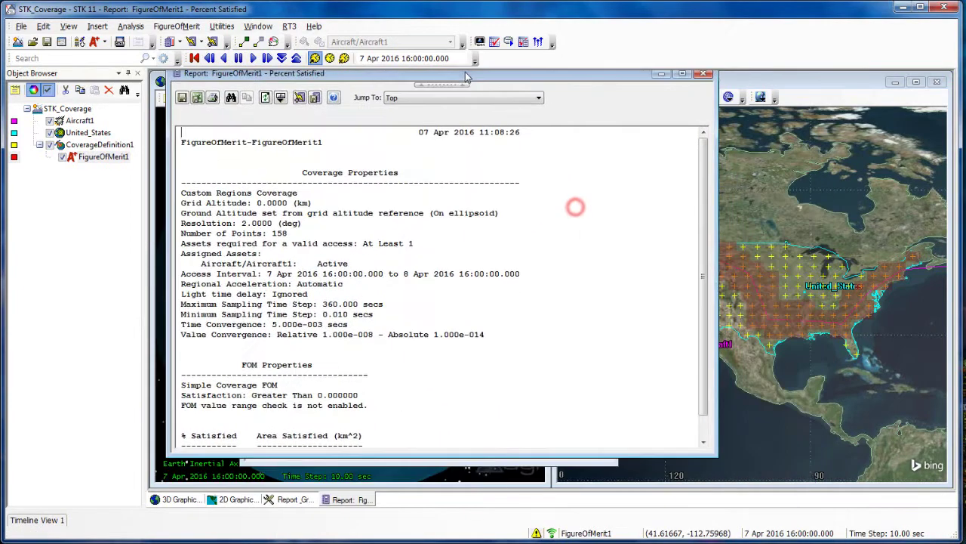
drag(705, 390, 744, 477)
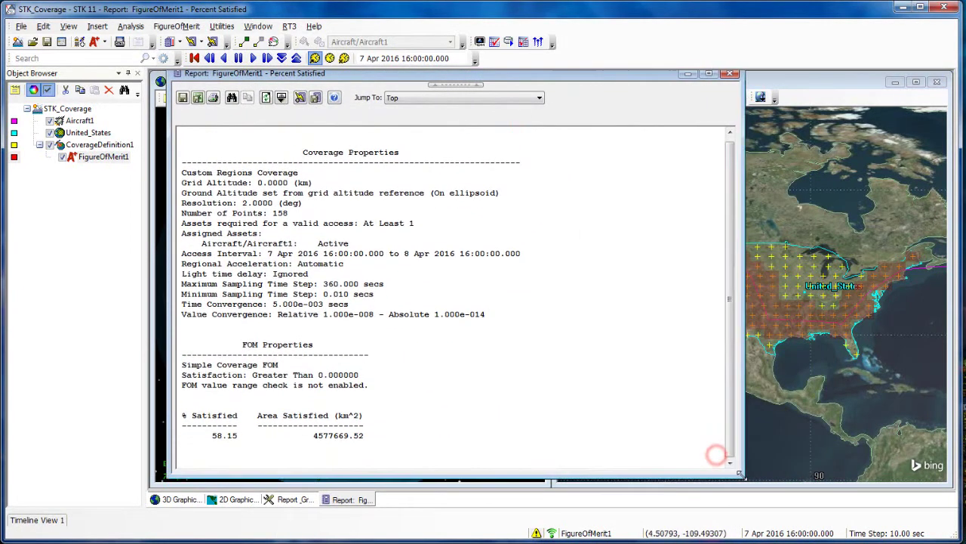
double_click(241, 440)
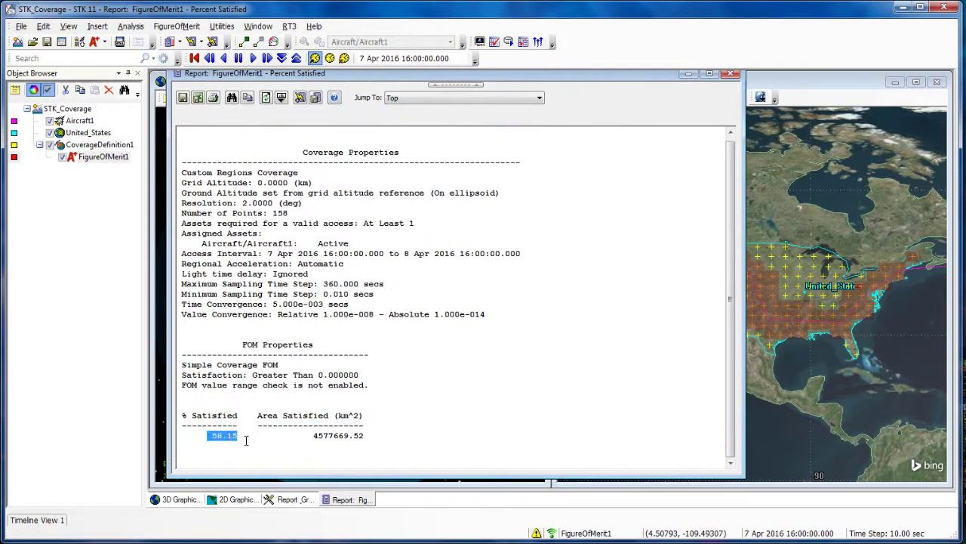
click(243, 440)
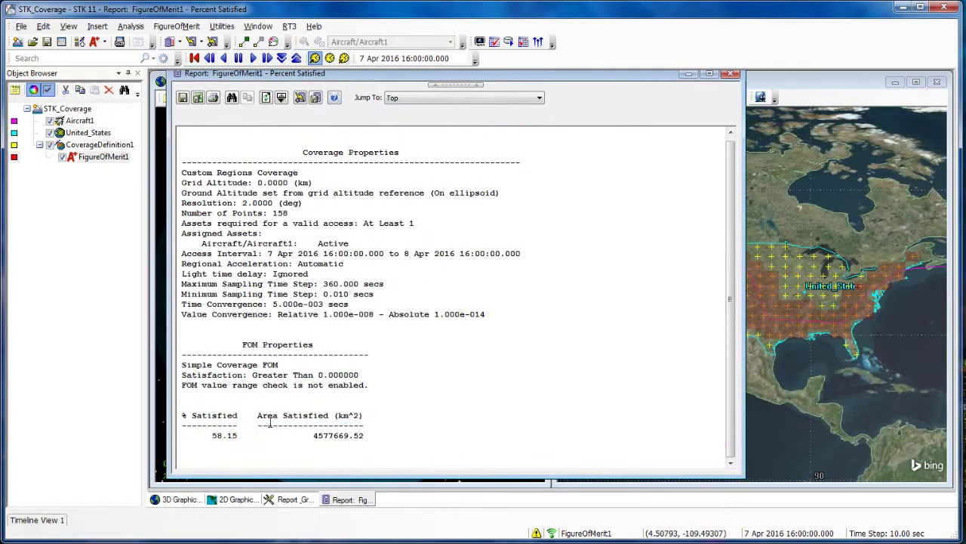
mouse_move(381, 436)
mouse_down()
mouse_move(178, 436)
mouse_move(380, 435)
mouse_up()
click(380, 436)
click(685, 73)
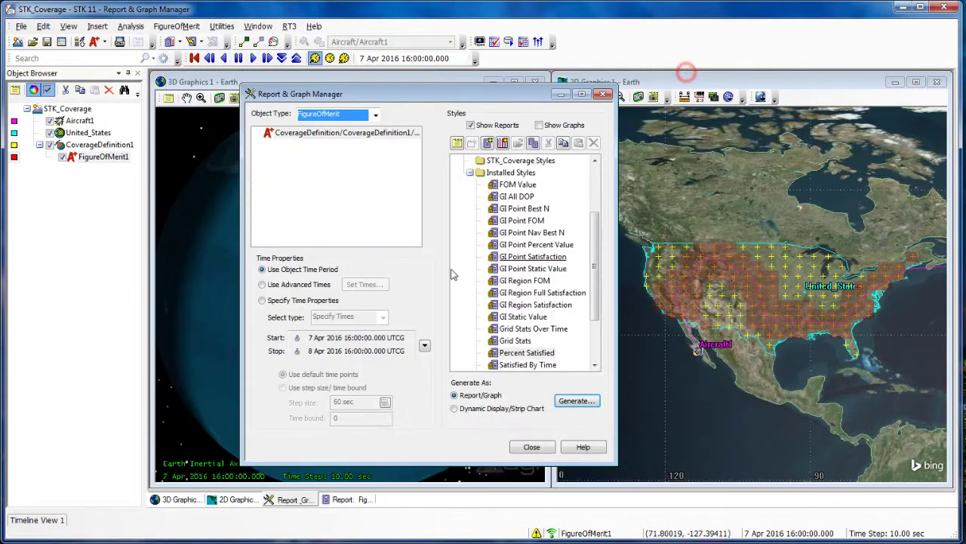
click(611, 98)
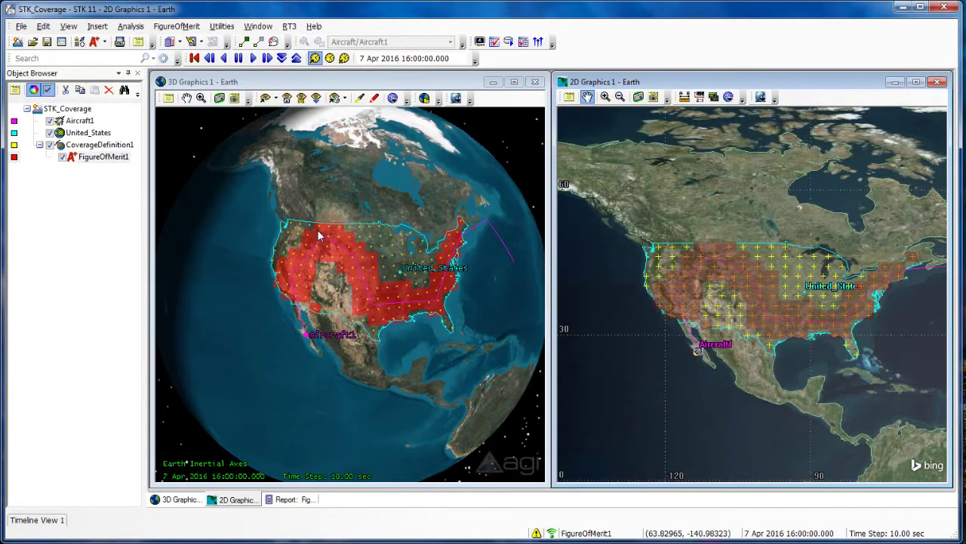
Step: Turn FigureOfMerit1's 2D animation graphics on and its static coverage fill off
right_click(100, 159)
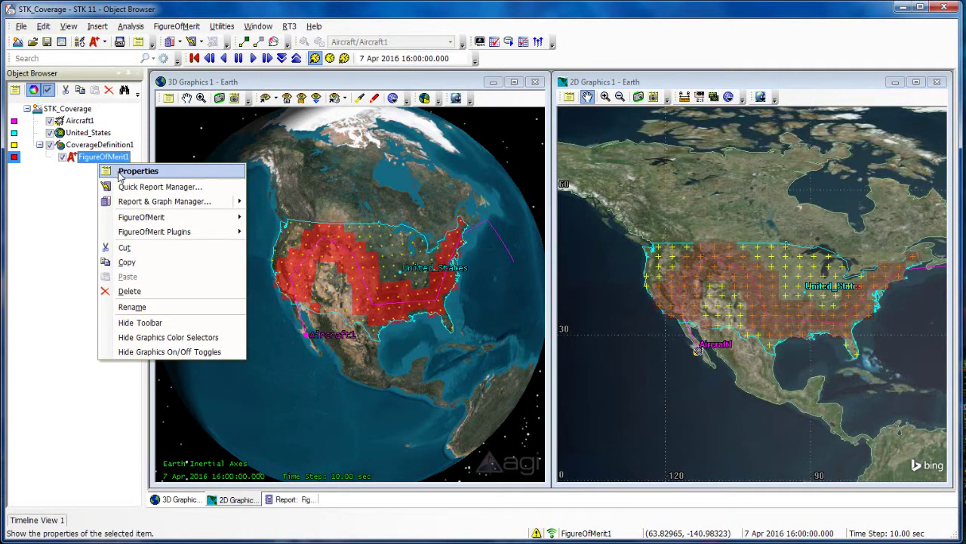
click(121, 173)
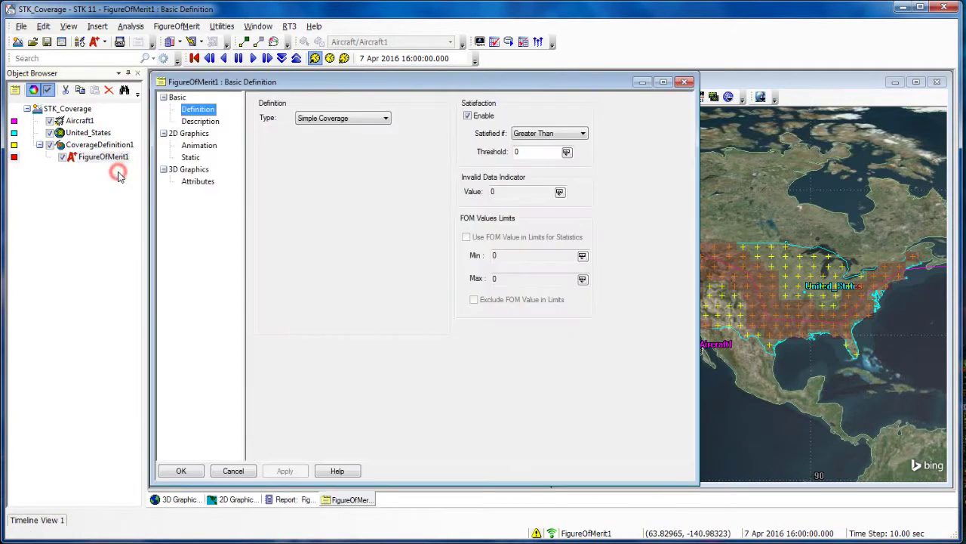
click(196, 147)
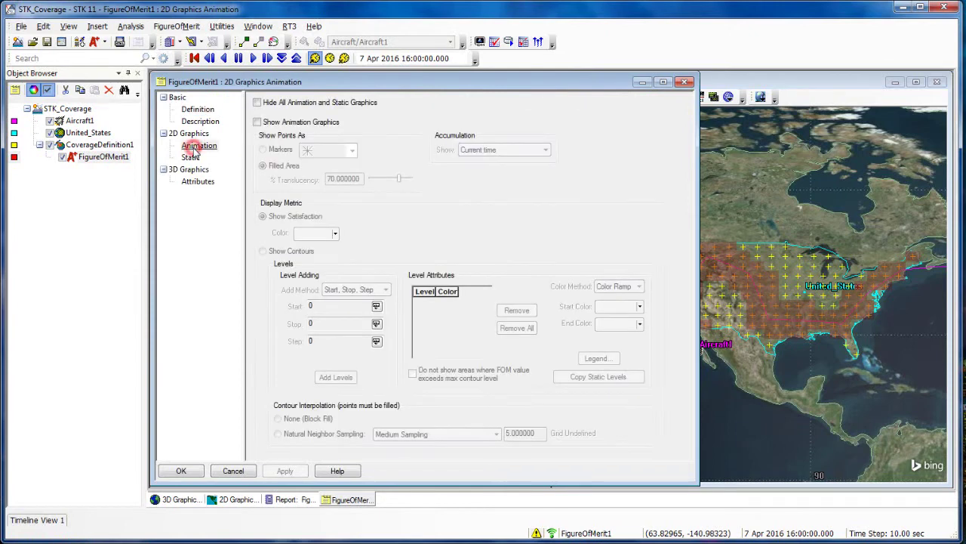
click(258, 122)
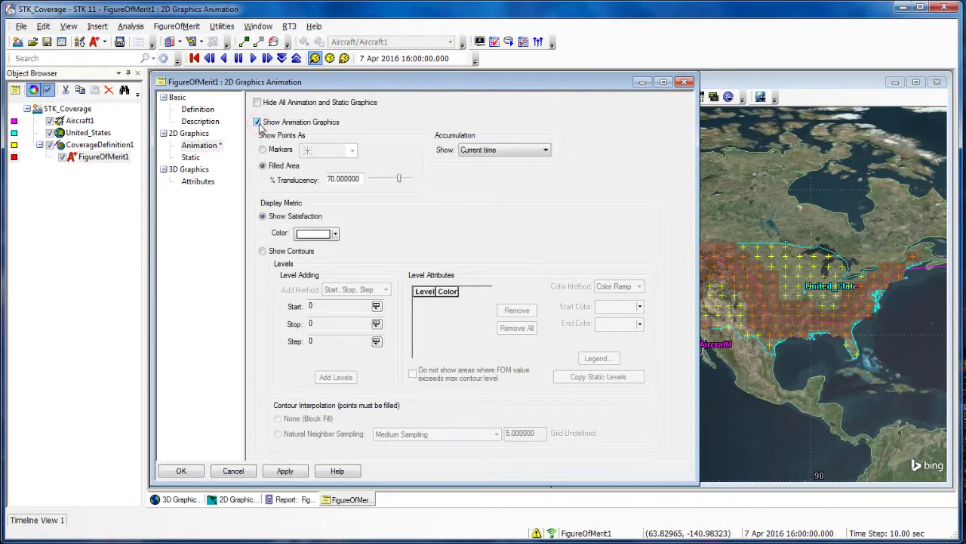
click(193, 158)
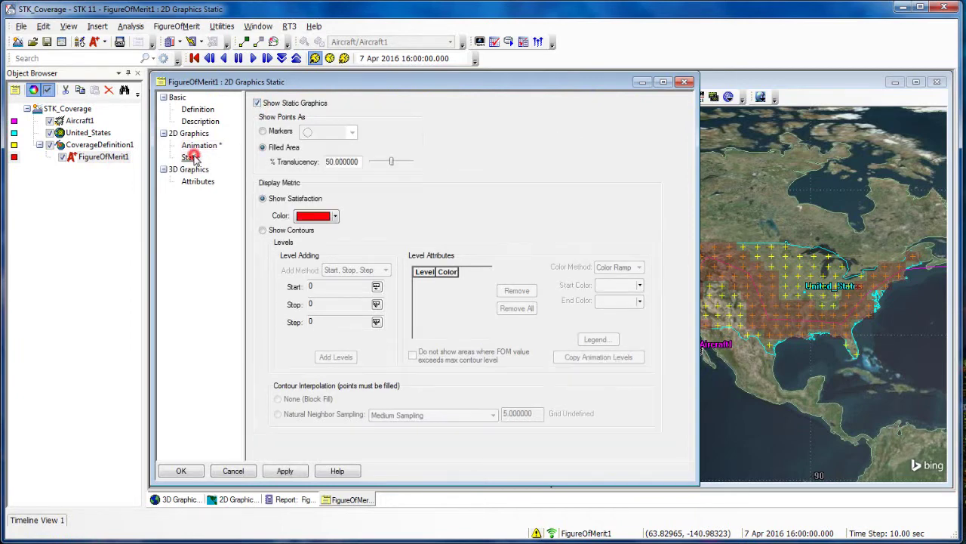
click(256, 104)
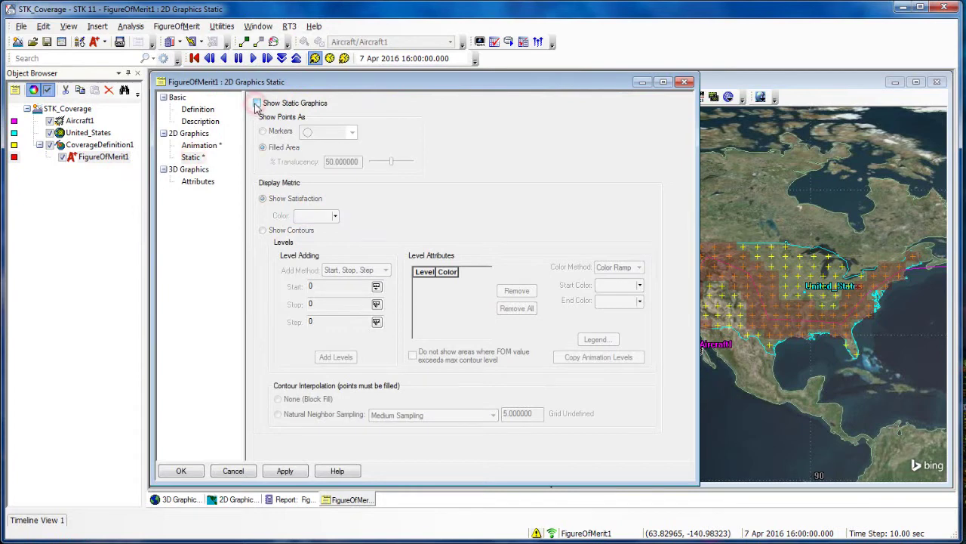
click(210, 147)
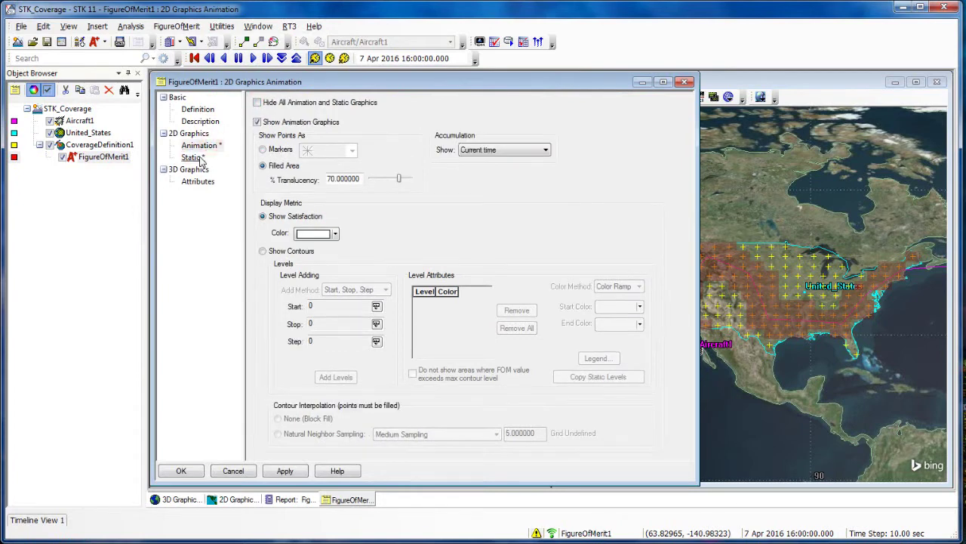
click(285, 473)
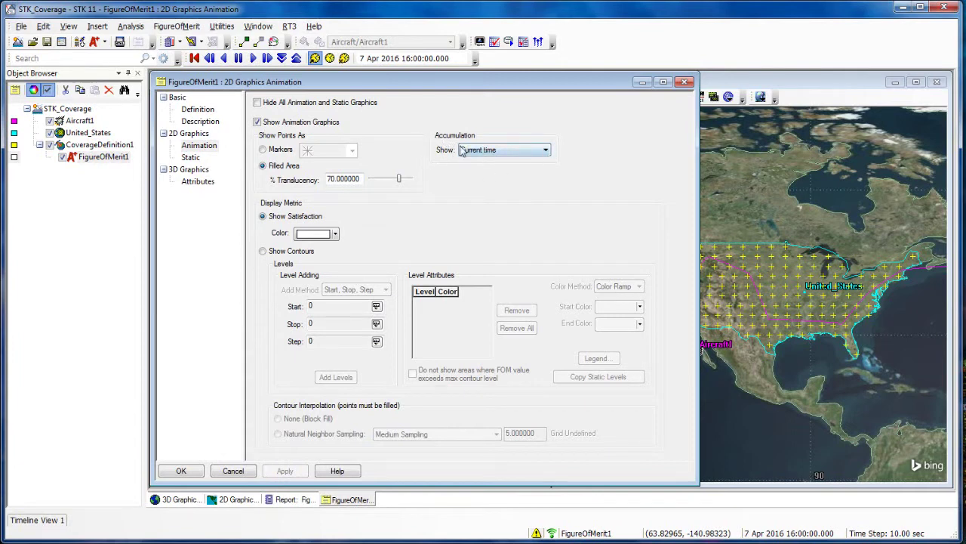
Step: Set the animation accumulation to Up to current time and close the properties
click(521, 155)
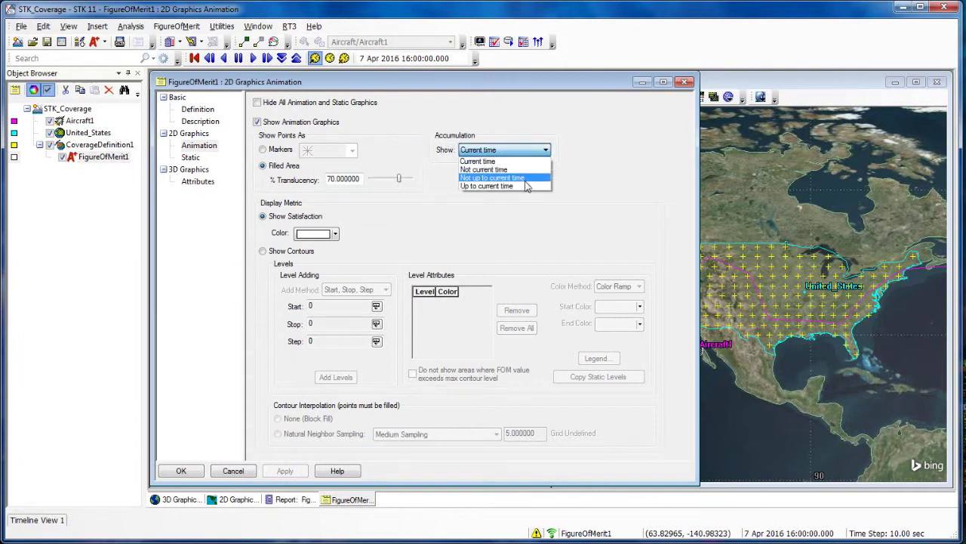
click(524, 186)
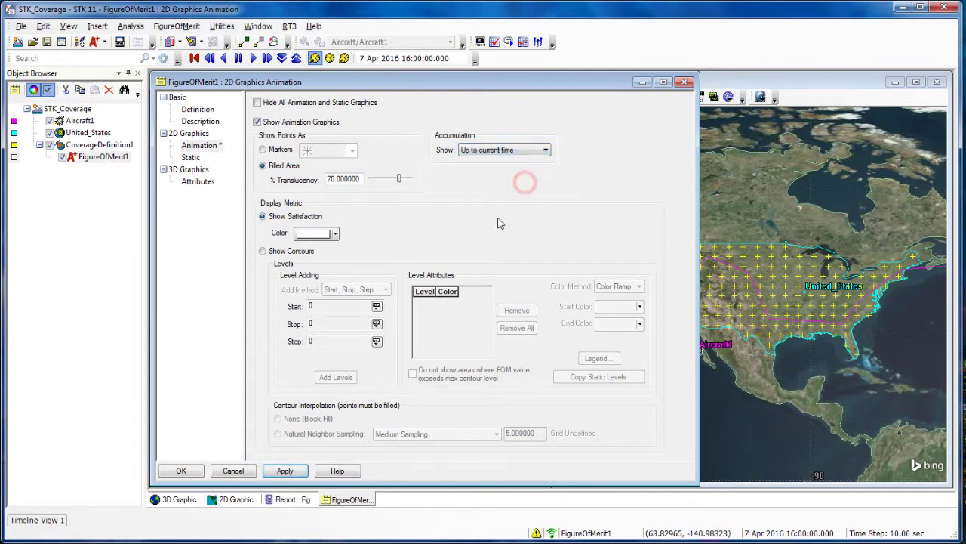
click(282, 472)
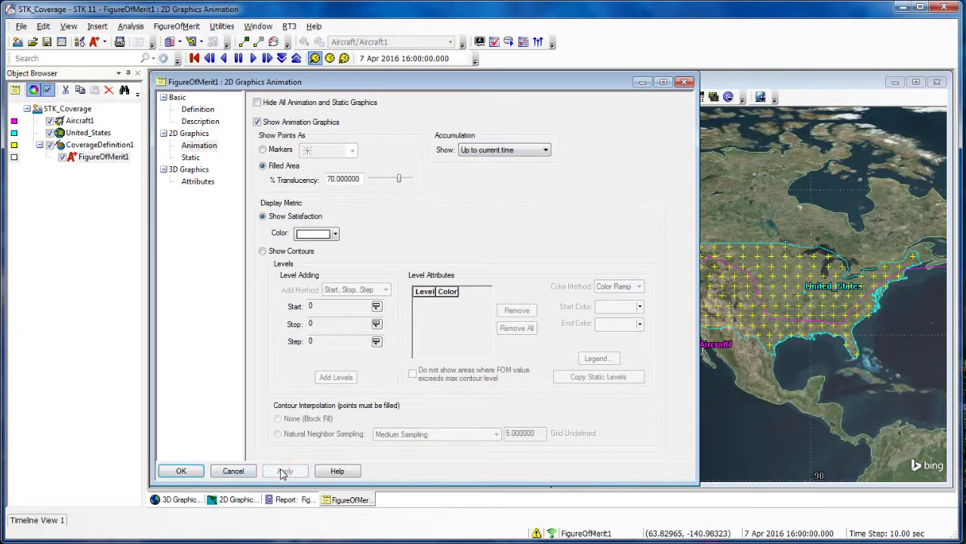
click(189, 470)
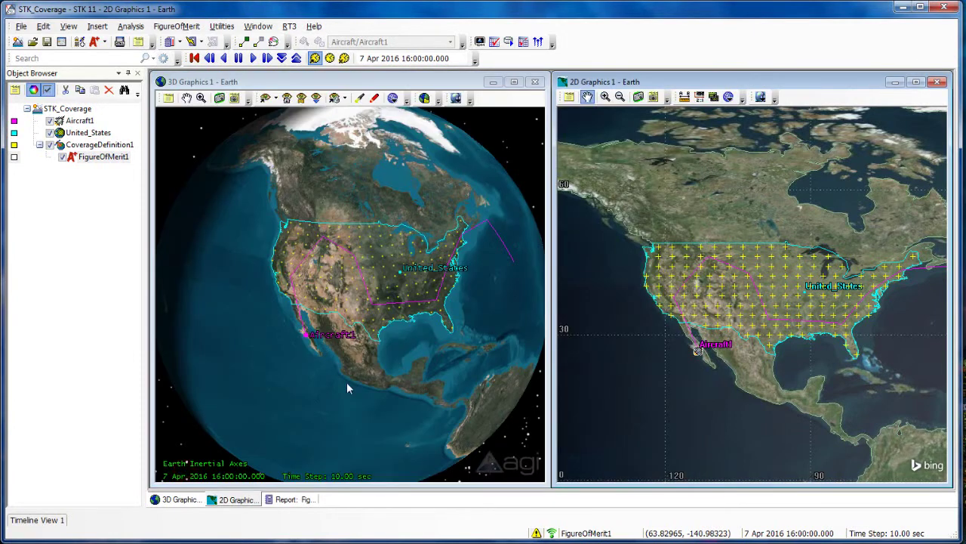
Step: Animate the scenario briefly to 7 Apr 2016 16:14:50, framing North America in 3D
right_drag(366, 326, 371, 354)
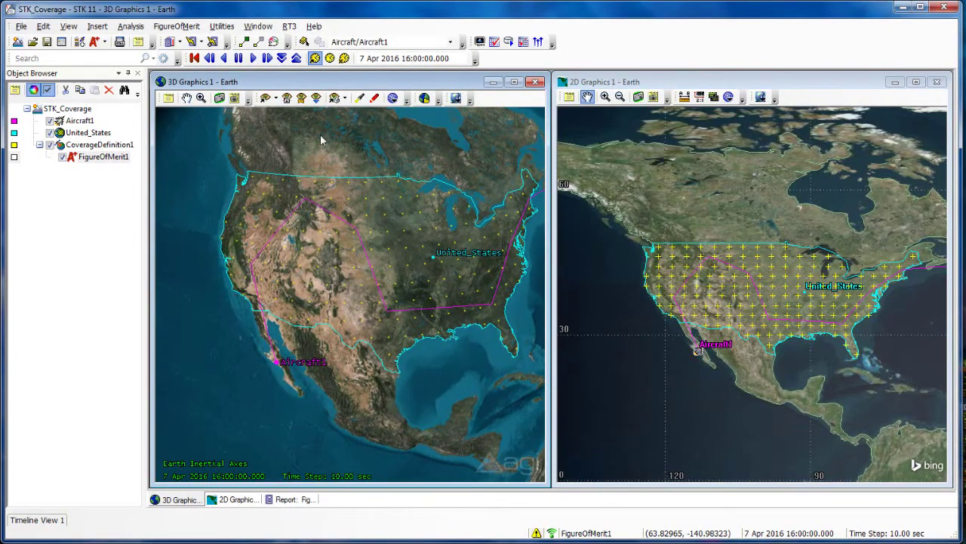
click(252, 59)
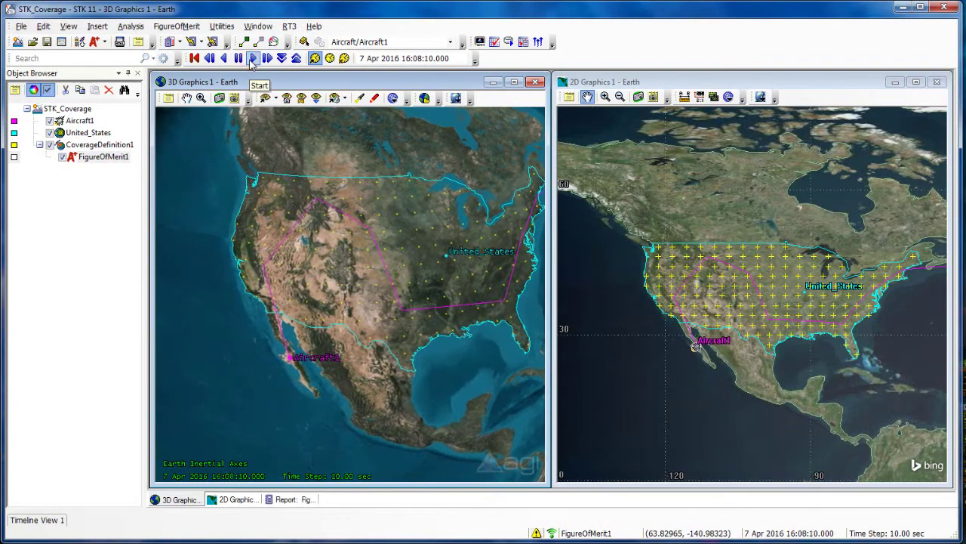
click(242, 59)
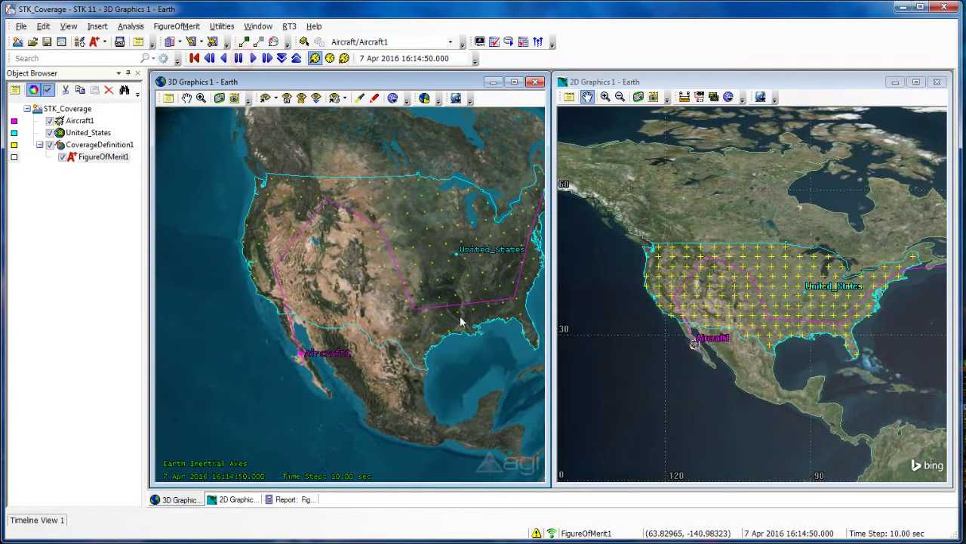
drag(439, 296, 539, 483)
click(219, 98)
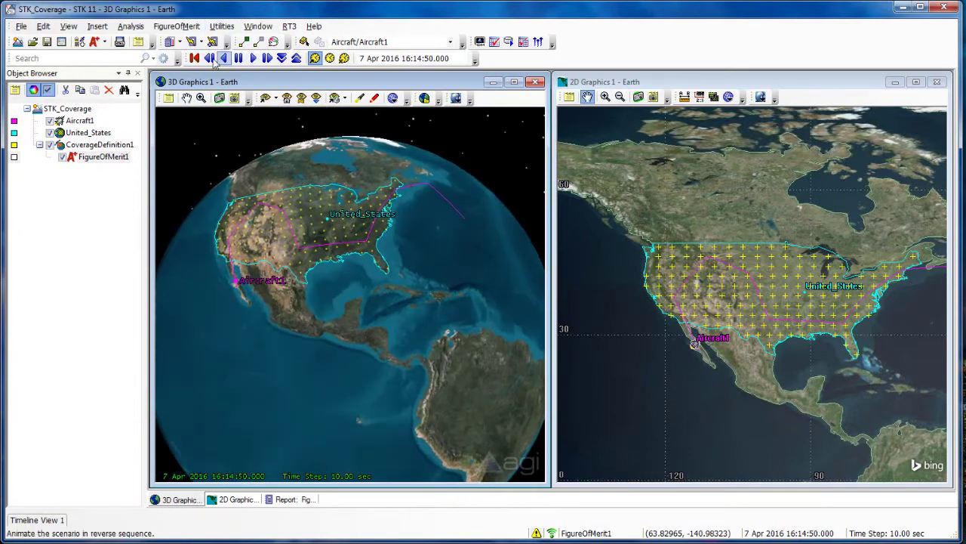
Step: Zoom the 3D view to the United States, then out to all of North America
right_click(88, 132)
click(136, 153)
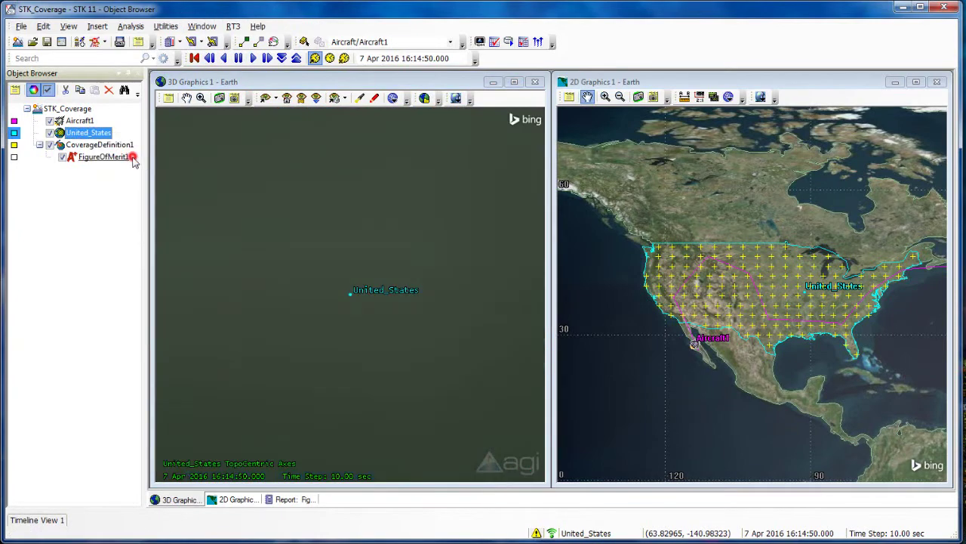
right_drag(370, 340, 369, 252)
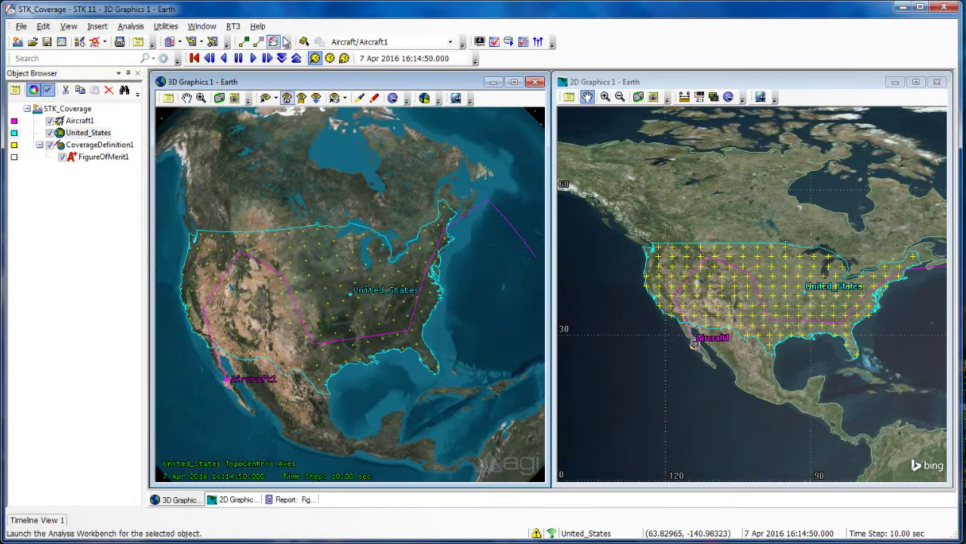
Step: Raise the time step to 180 sec, orient north up, and play to 8 Apr 05:59:50
click(296, 59)
click(296, 59)
click(301, 97)
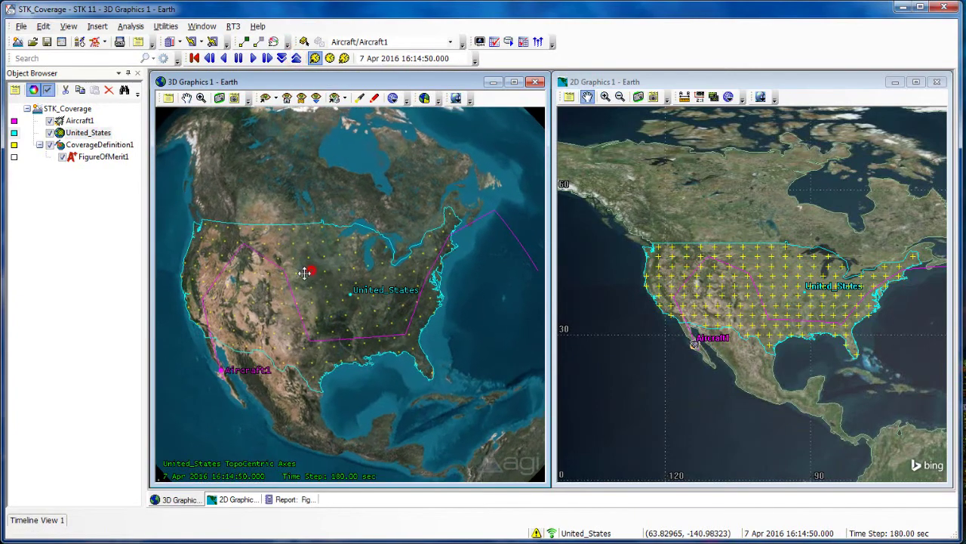
click(256, 66)
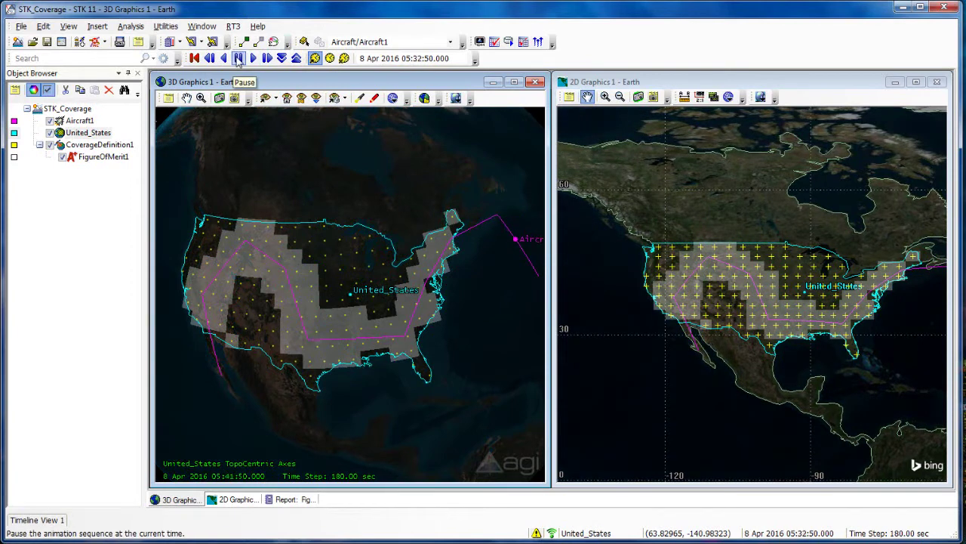
click(102, 156)
right_click(113, 157)
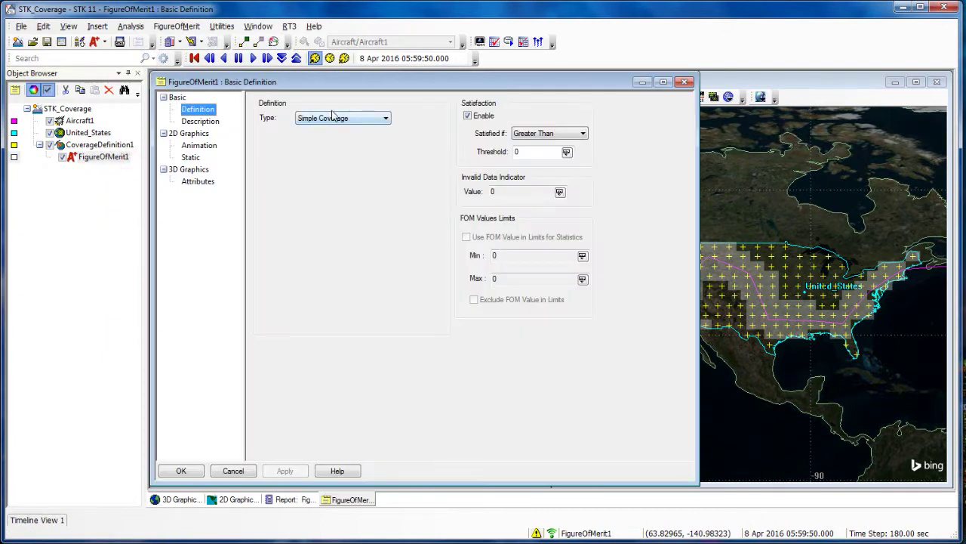
click(385, 120)
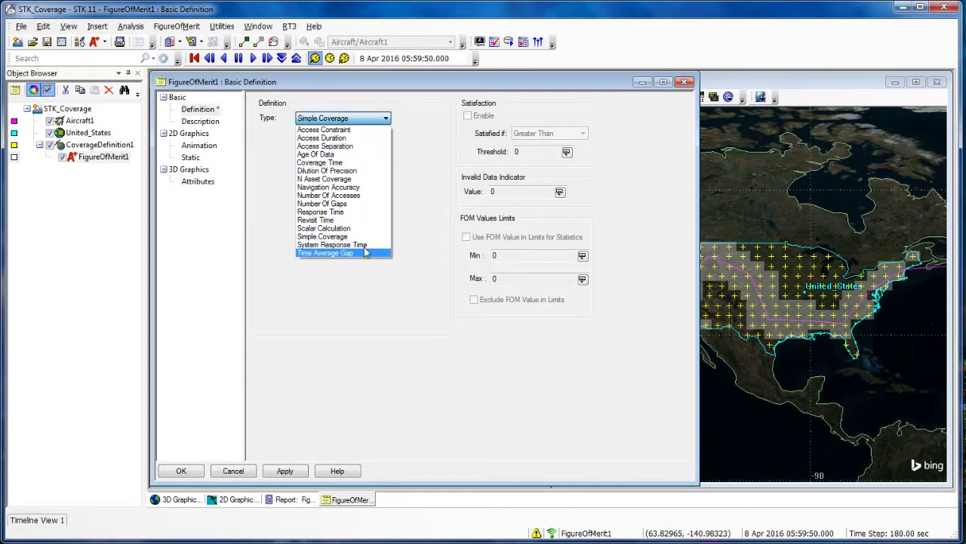
click(367, 138)
click(377, 118)
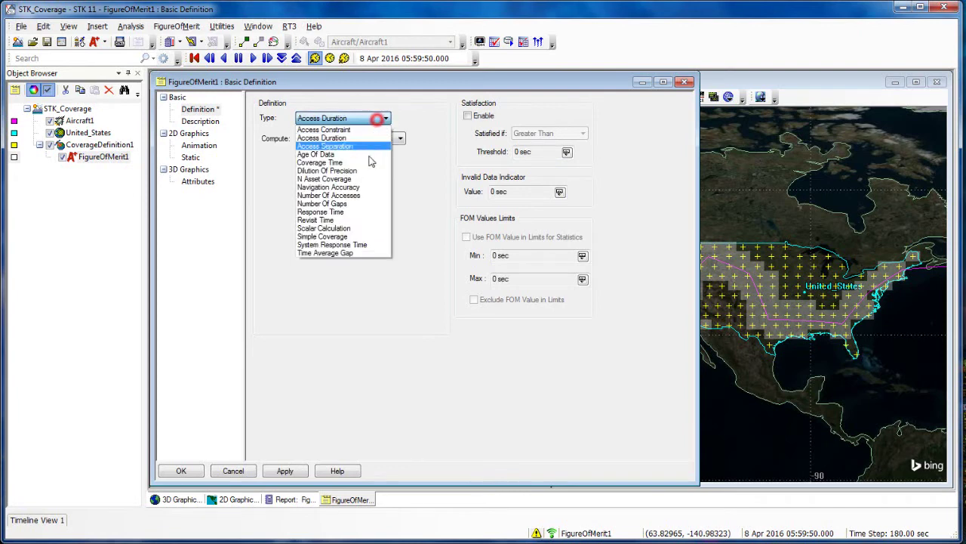
click(362, 203)
click(380, 119)
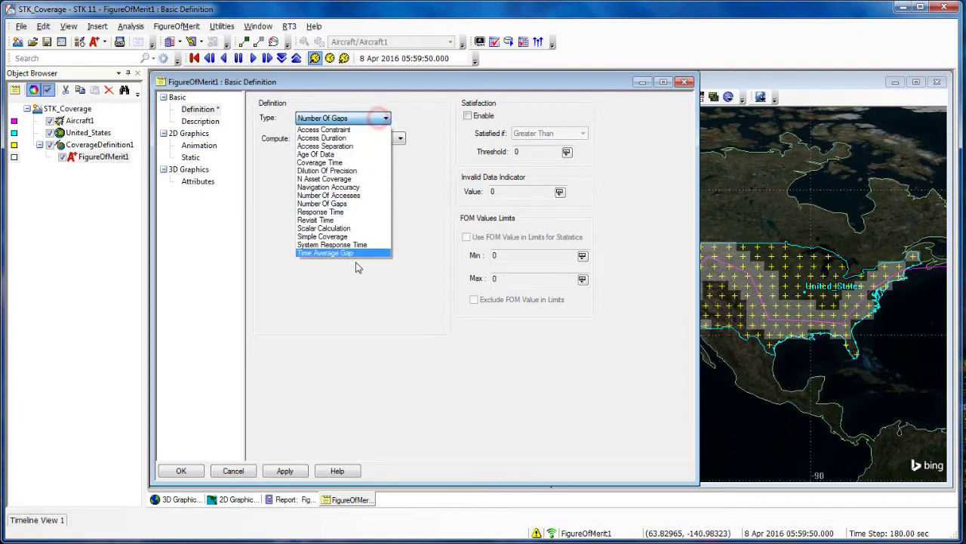
click(355, 236)
click(355, 119)
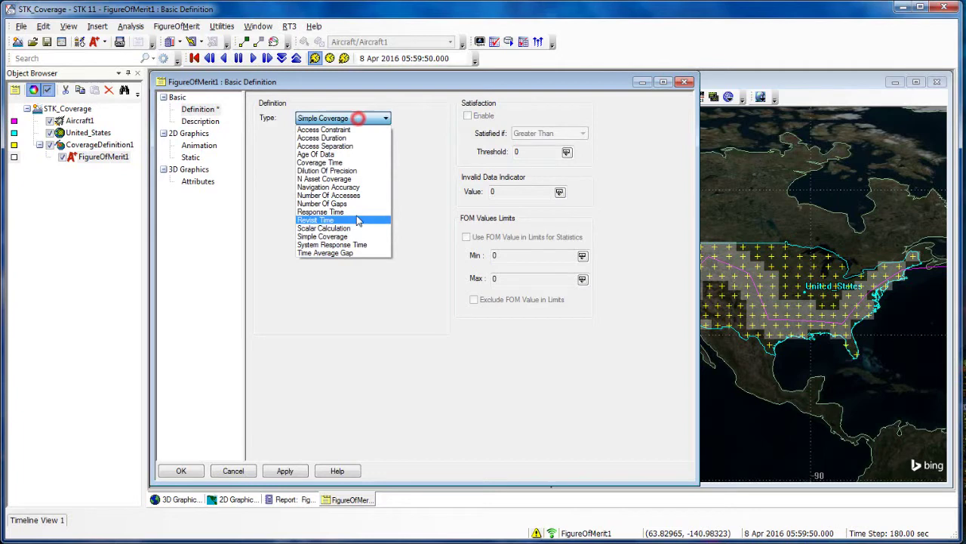
click(355, 228)
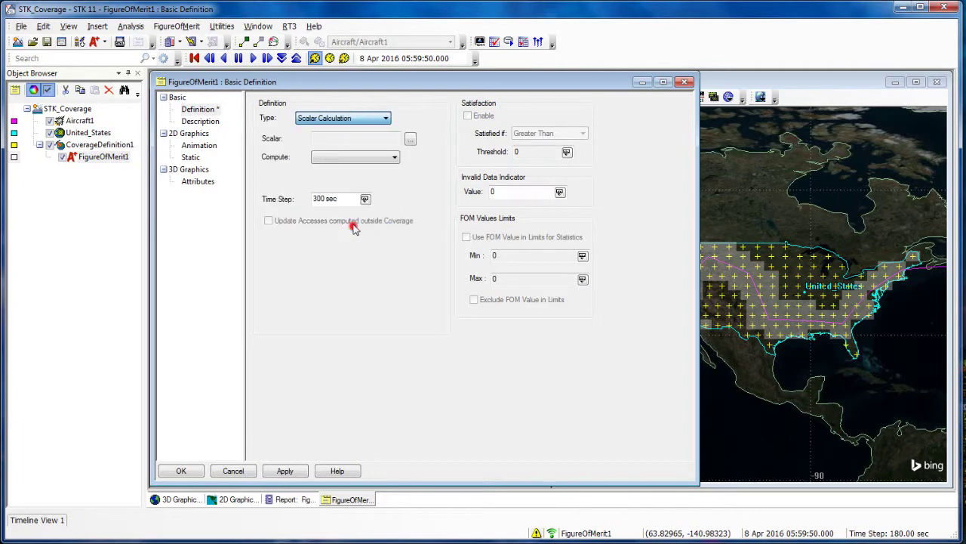
click(380, 121)
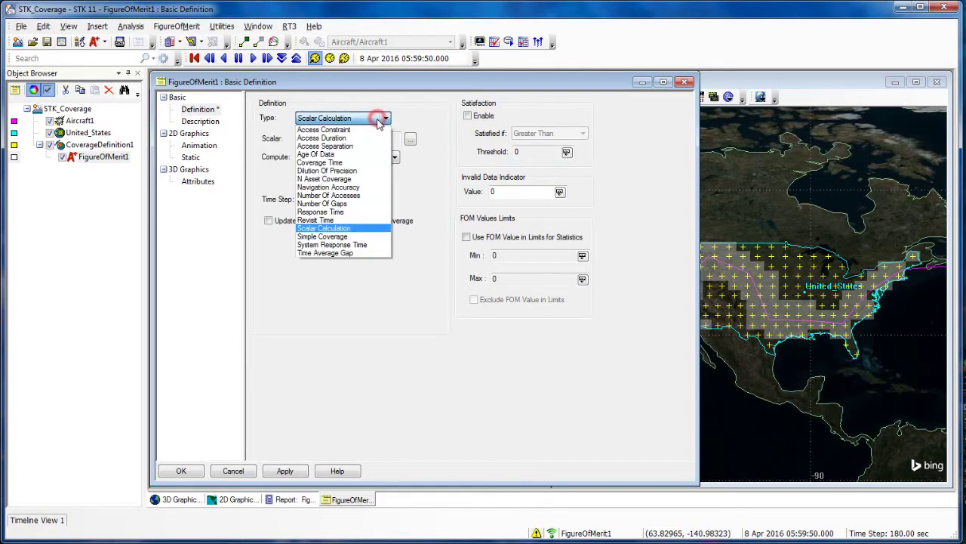
click(355, 179)
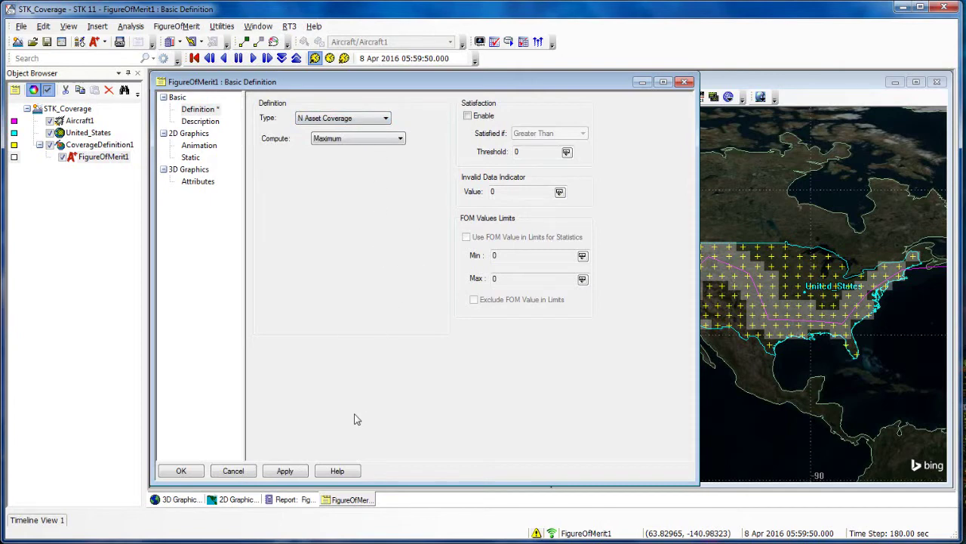
click(349, 119)
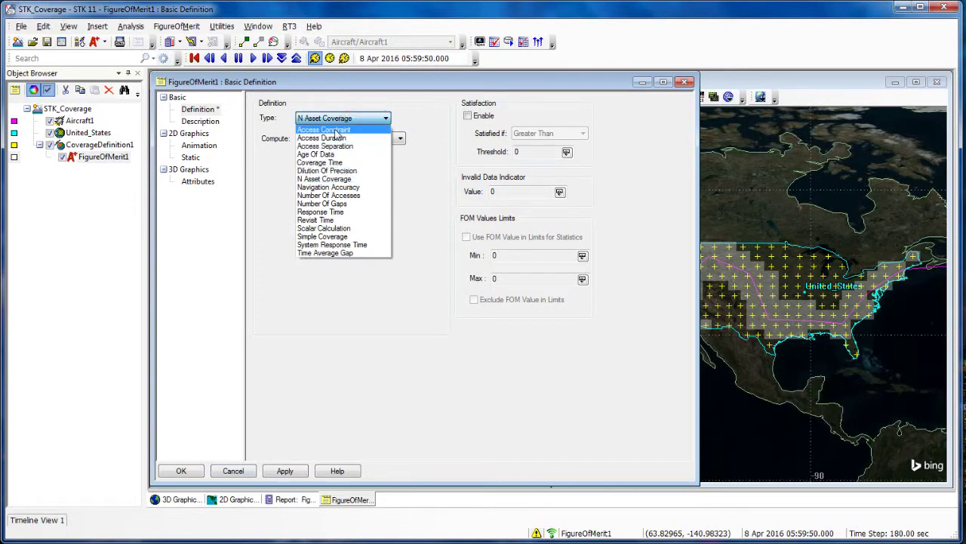
click(336, 236)
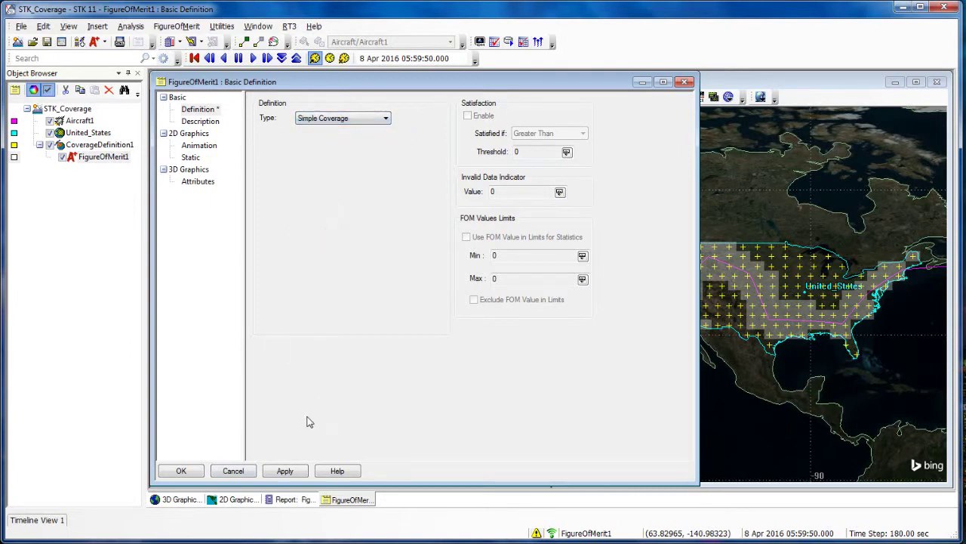
click(234, 470)
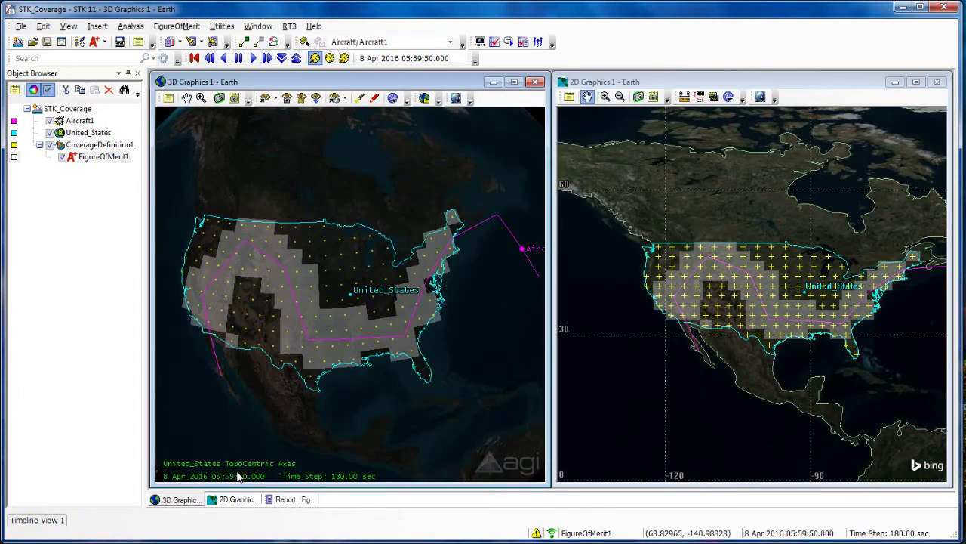
Step: Inspect grid points with FigureOfMerit1's Grid Inspector; 42.3005/246.5217 shows 4.60% coverage, FOM 1.0
right_click(110, 157)
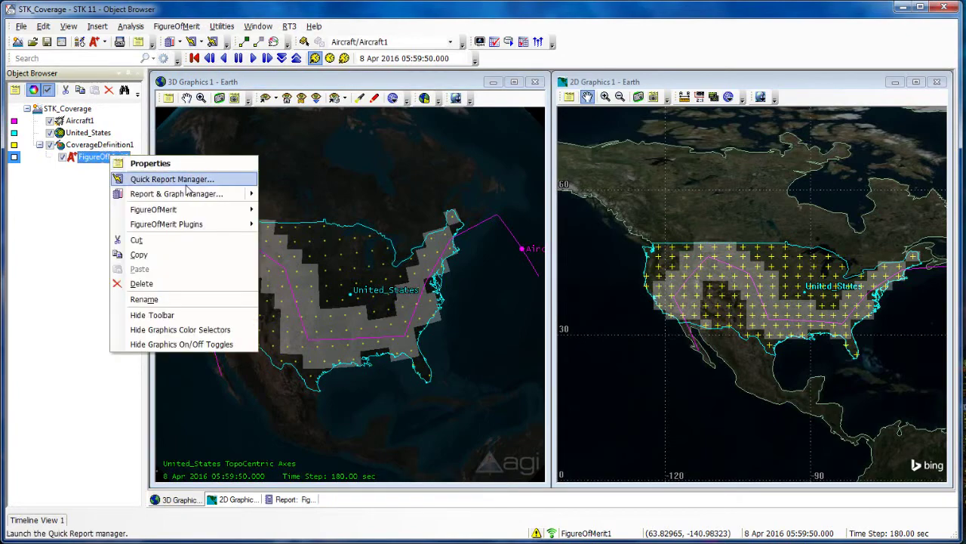
mouse_move(195, 215)
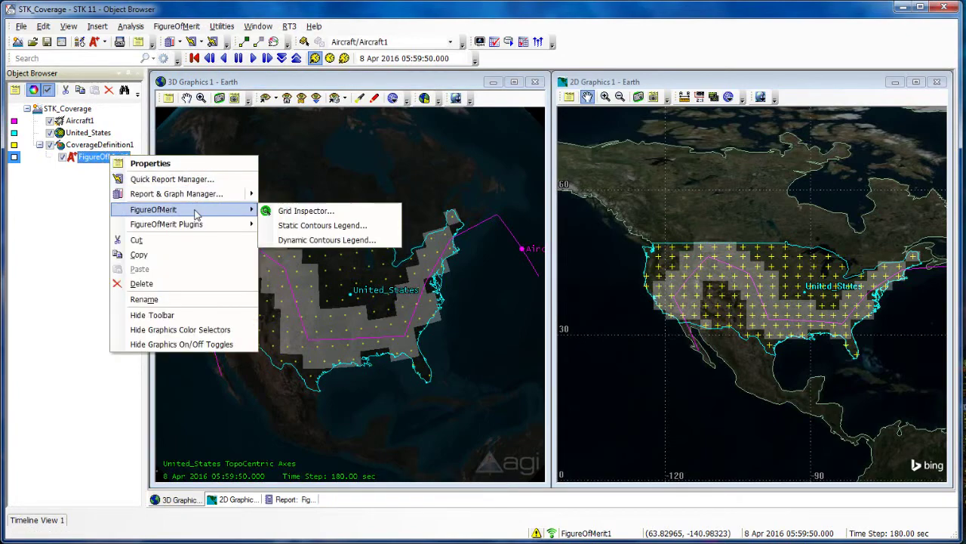
click(293, 215)
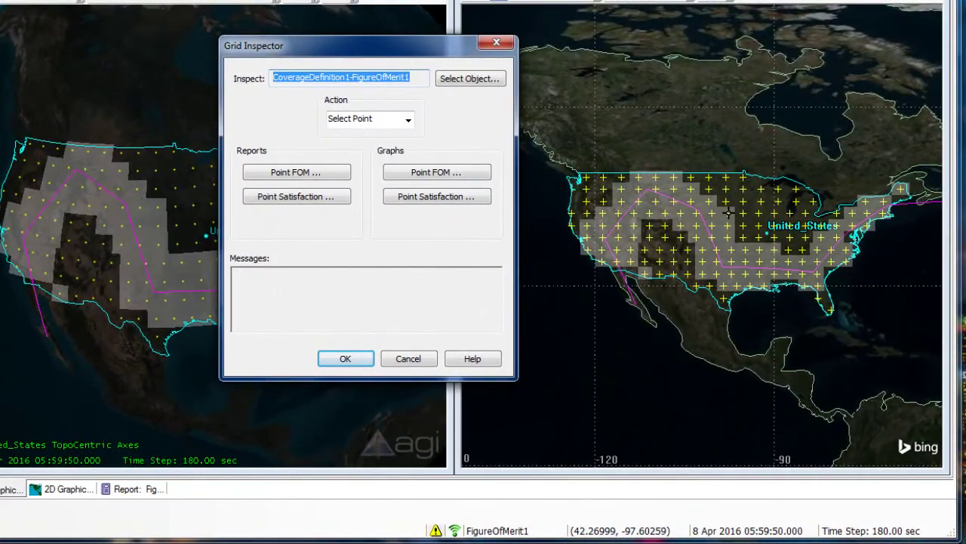
click(728, 213)
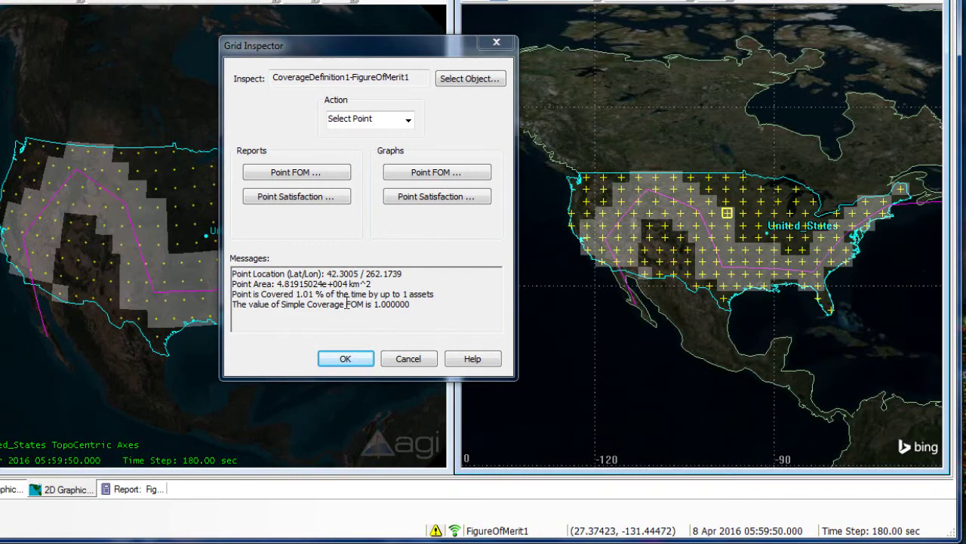
click(420, 310)
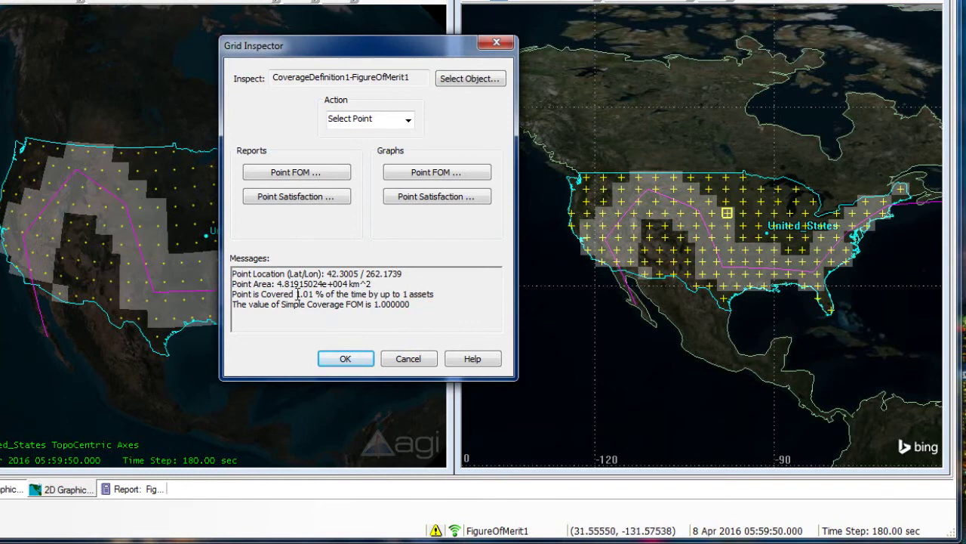
click(633, 212)
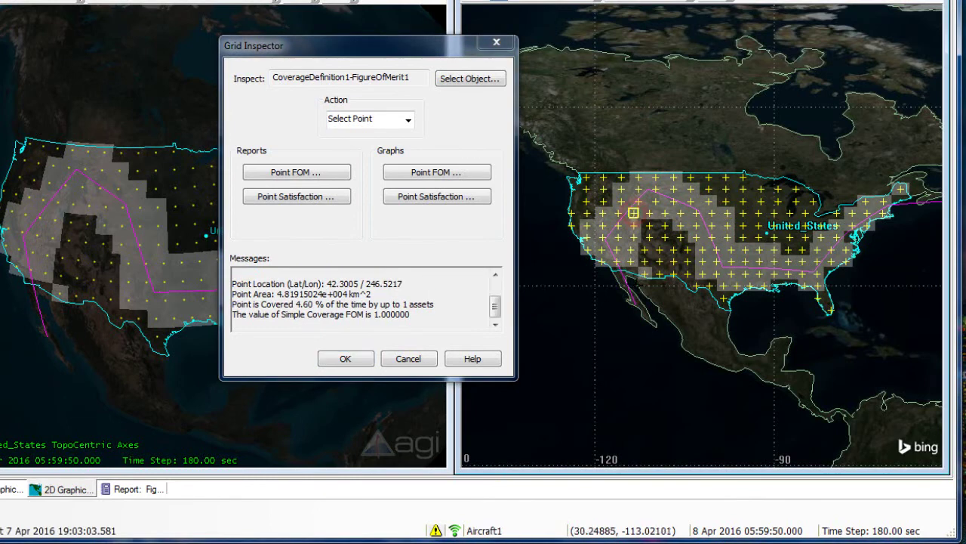